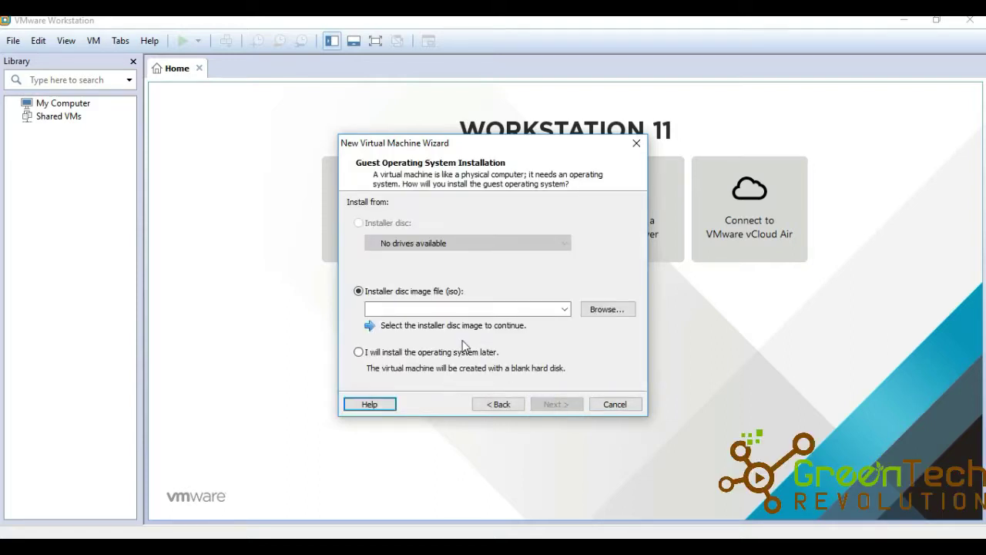
Switch the wizard to Custom setup with Workstation 11.0 compatibility, installing the OS later
{"action": "left_click", "coordinate": [504, 402]}
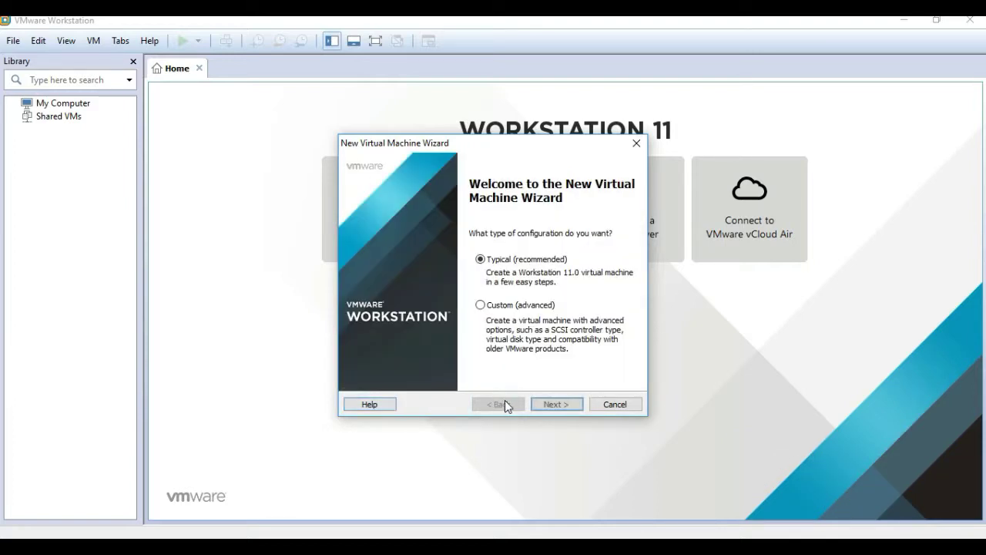
{"action": "left_click", "coordinate": [481, 306]}
{"action": "left_click", "coordinate": [558, 405]}
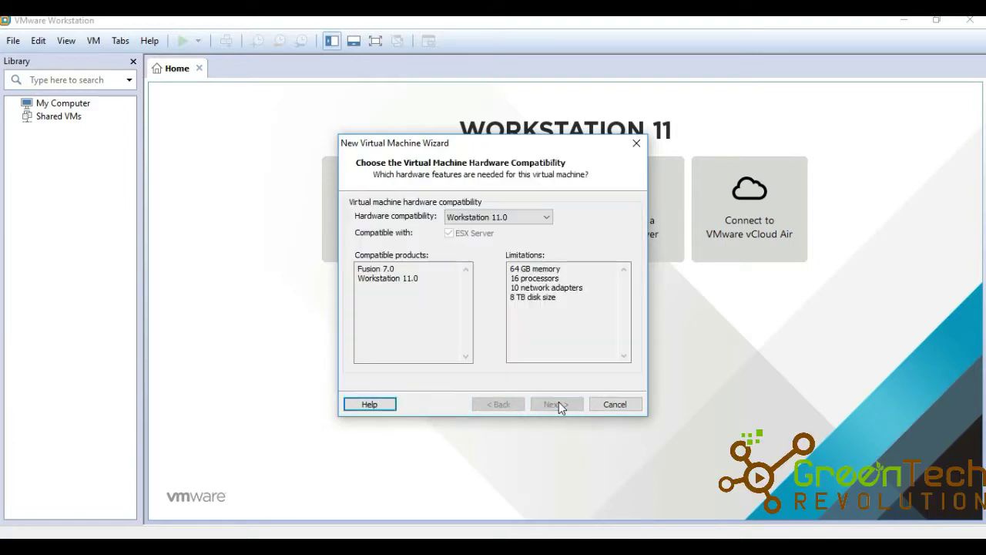
{"action": "left_click", "coordinate": [556, 405]}
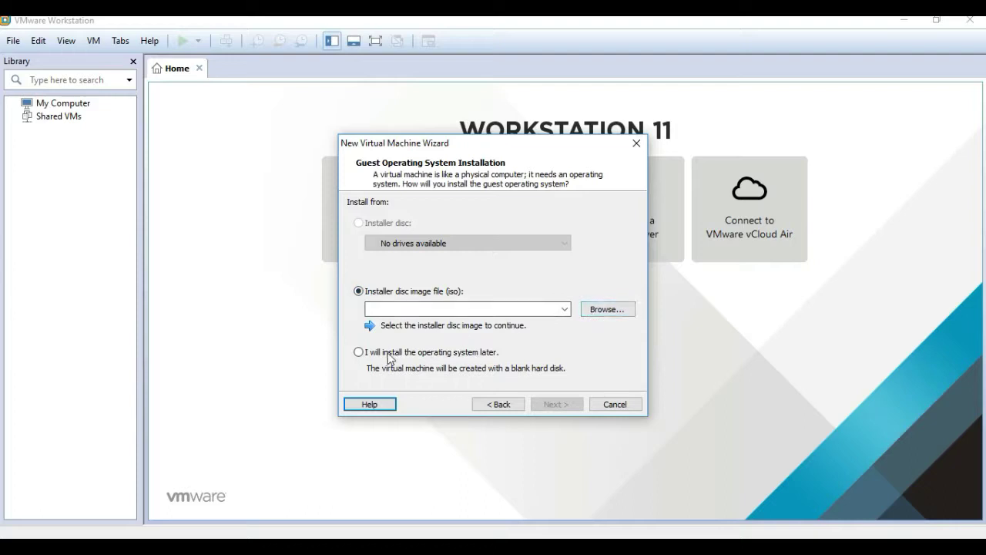
{"action": "left_click", "coordinate": [358, 352]}
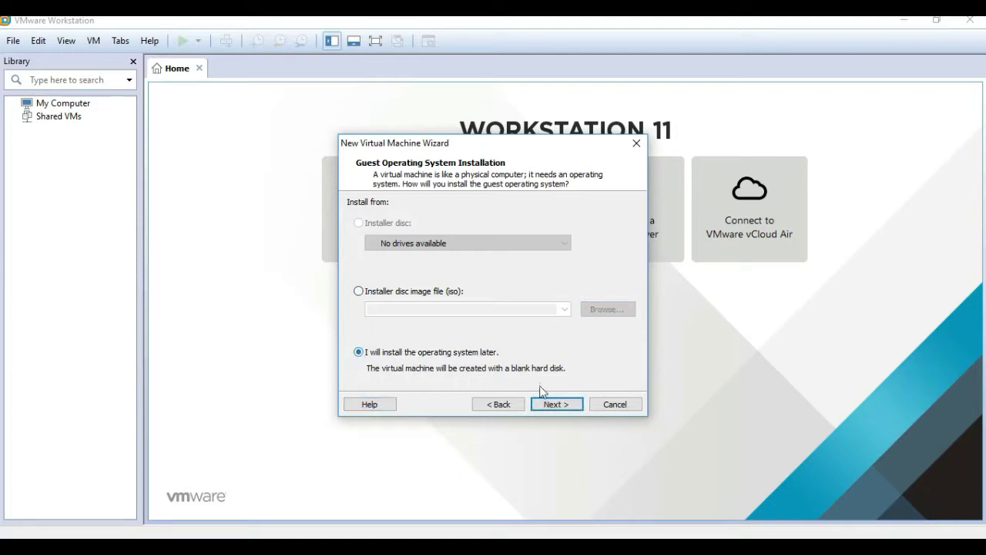
Set the guest OS to Linux, version Red Hat Enterprise Linux 7 64-bit
{"action": "left_click", "coordinate": [556, 404]}
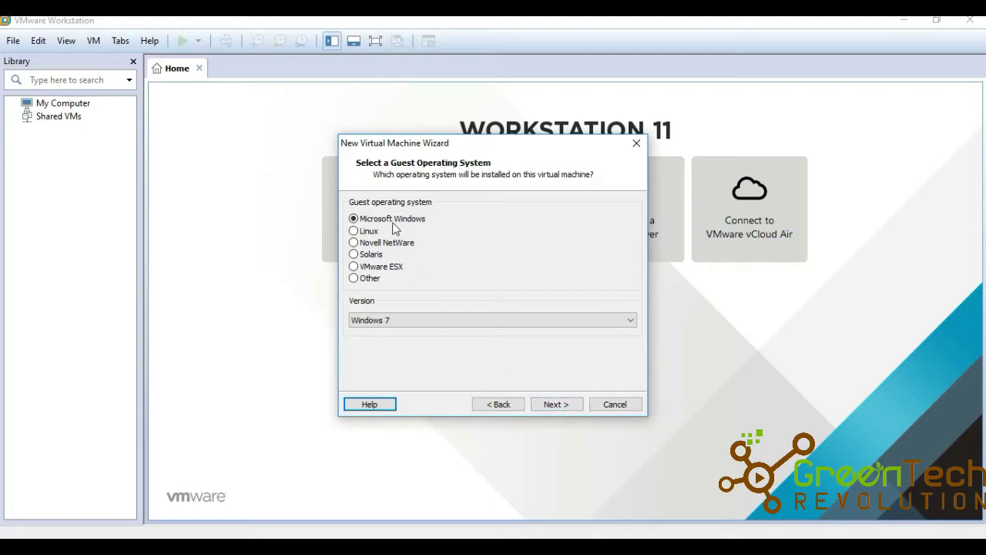
{"action": "left_click", "coordinate": [355, 231]}
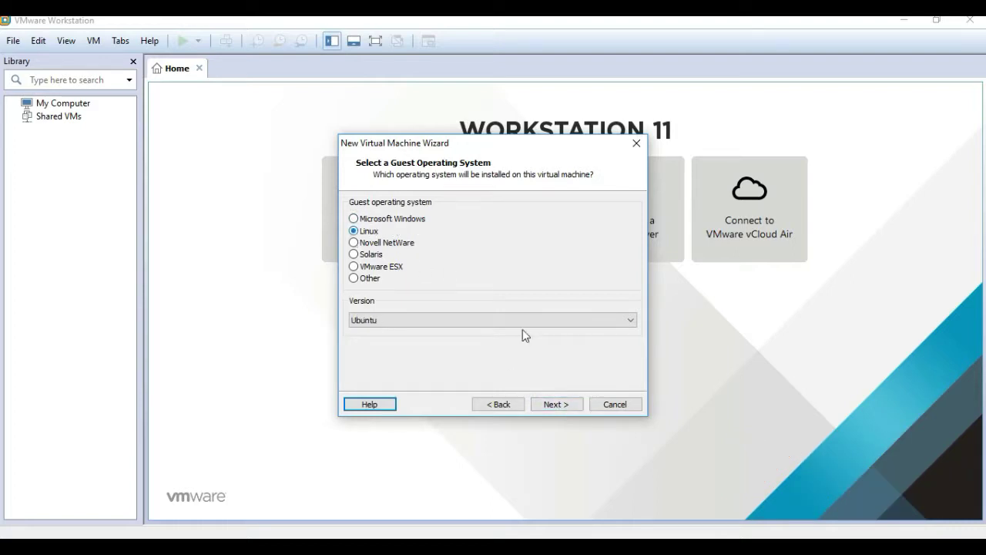
{"action": "left_click", "coordinate": [544, 325]}
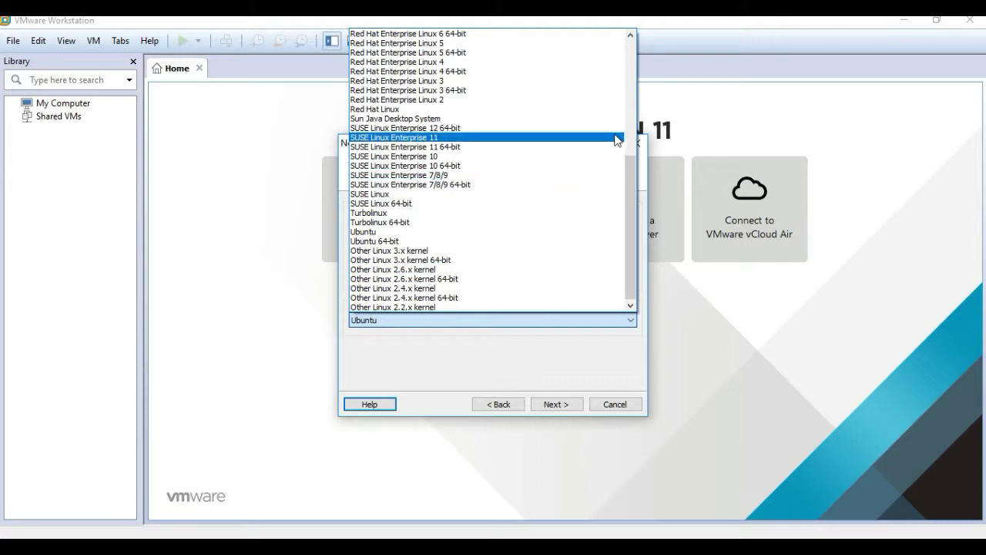
{"action": "left_click_drag", "start_coordinate": [625, 173], "coordinate": [631, 122]}
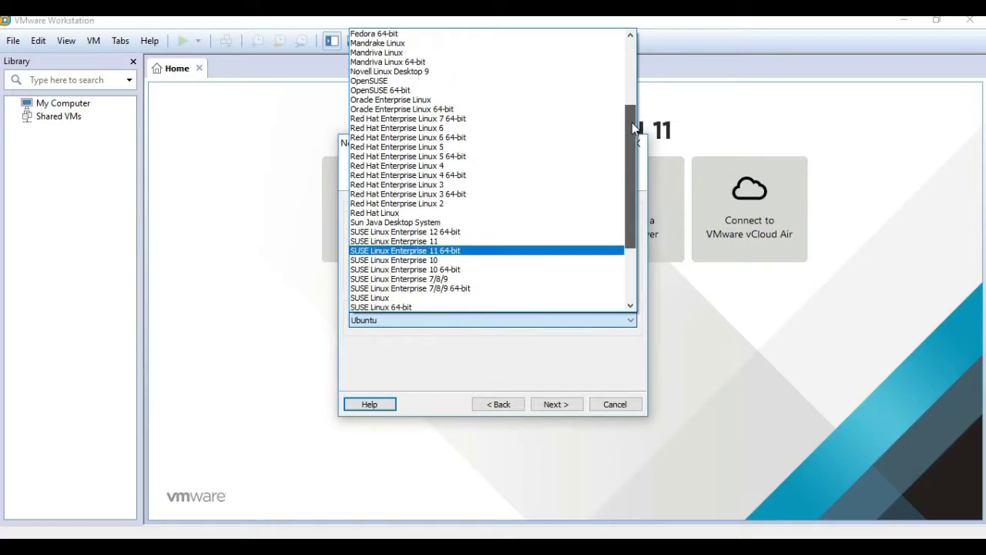
{"action": "left_click", "coordinate": [454, 120]}
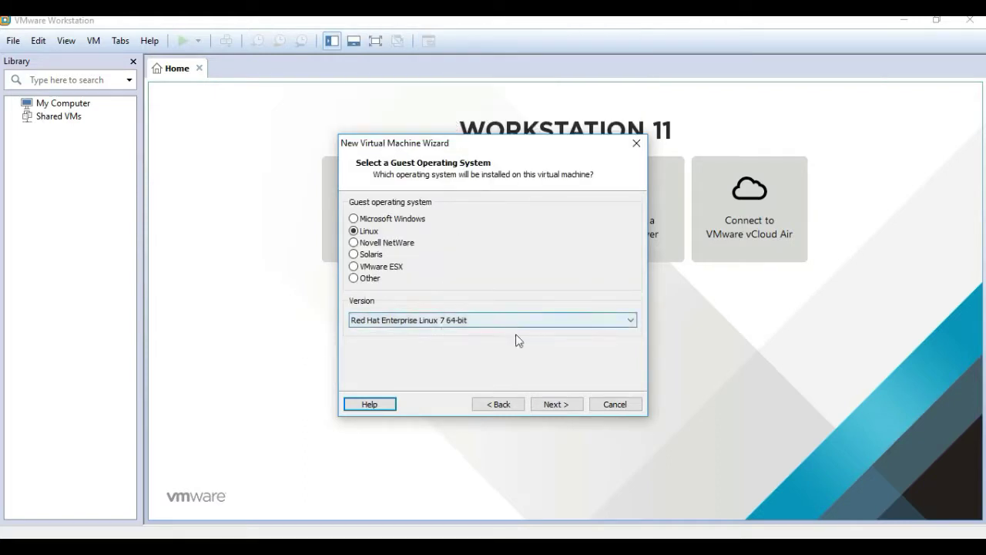
{"action": "left_click", "coordinate": [556, 400]}
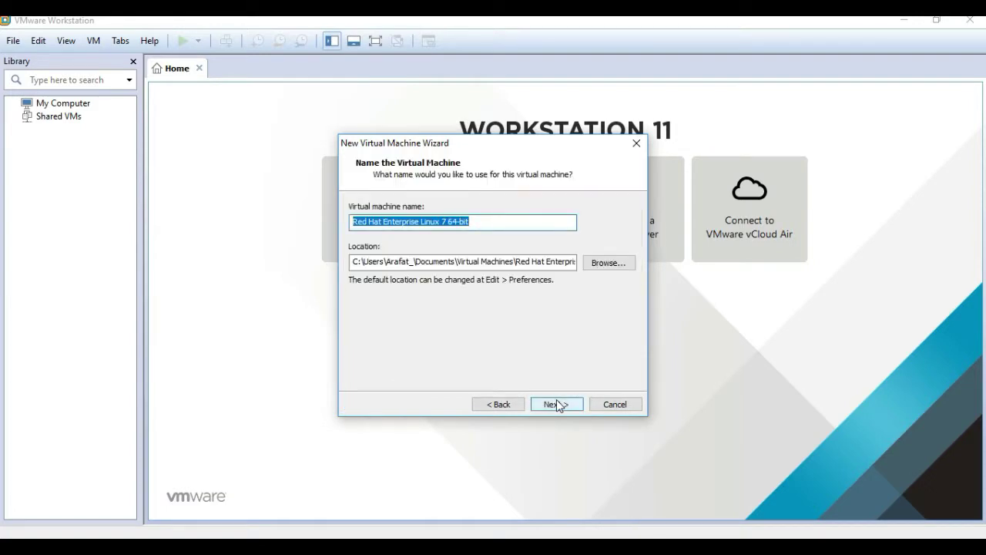
Keep the default VM name and one processor, and set memory to 4096 MB
{"action": "left_click", "coordinate": [556, 403]}
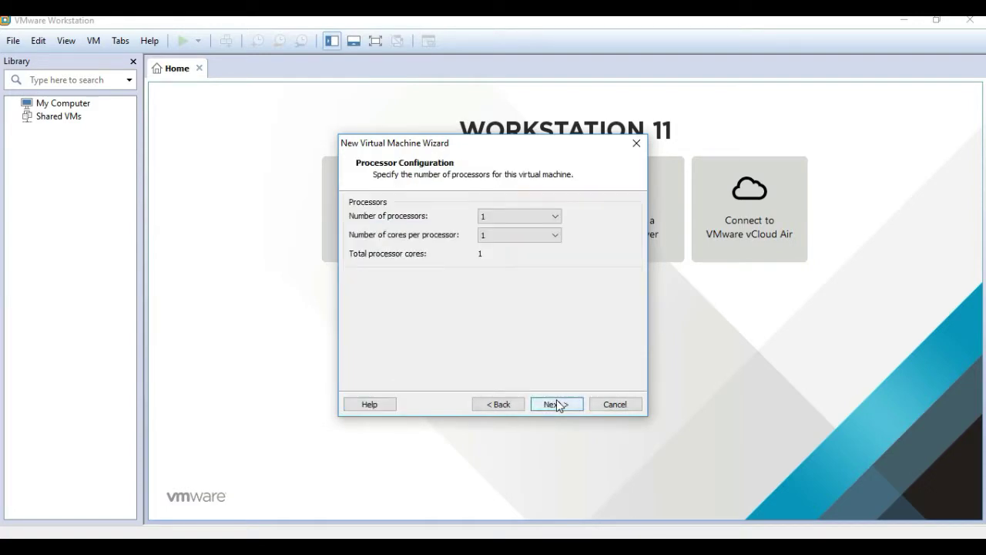
{"action": "left_click", "coordinate": [558, 404]}
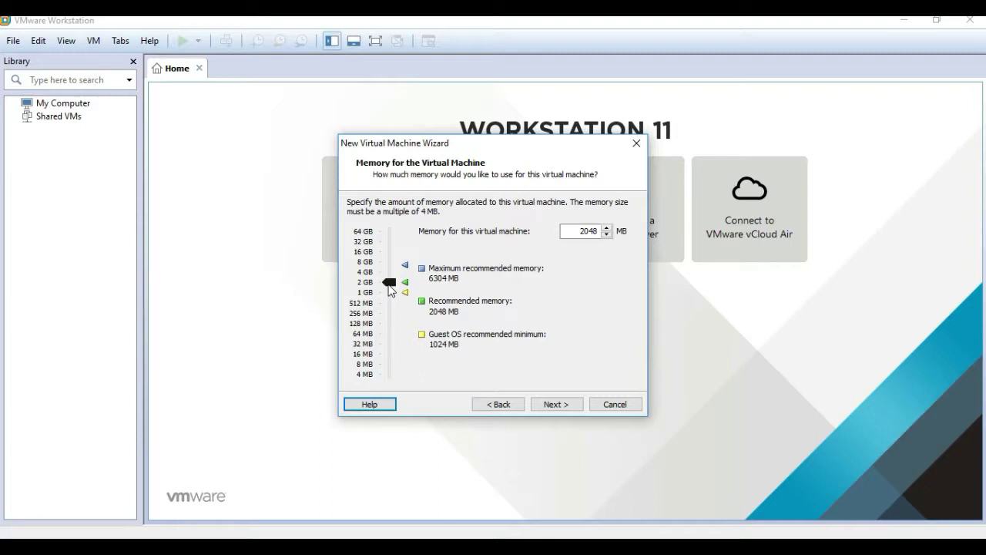
{"action": "left_click_drag", "start_coordinate": [390, 289], "coordinate": [390, 279]}
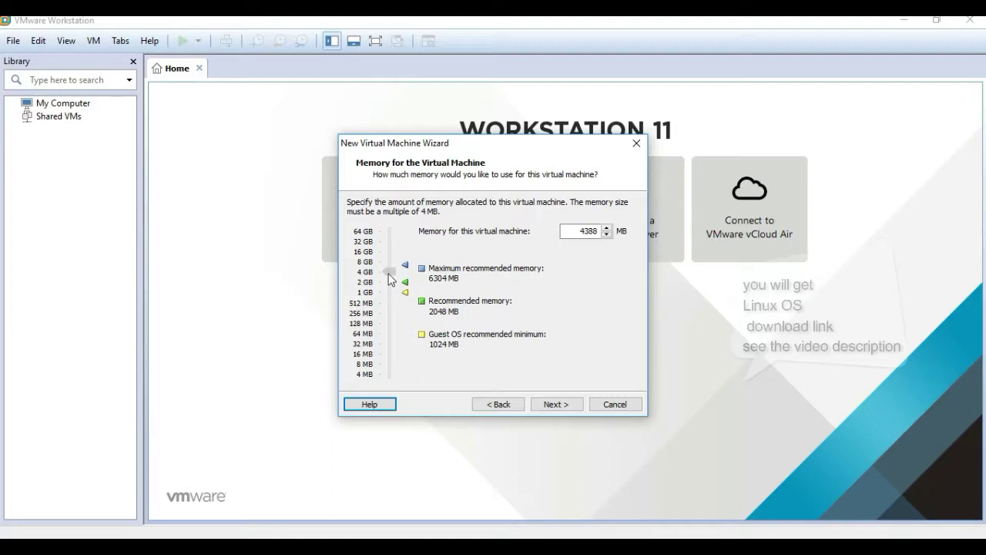
{"action": "left_click_drag", "start_coordinate": [390, 278], "coordinate": [390, 272]}
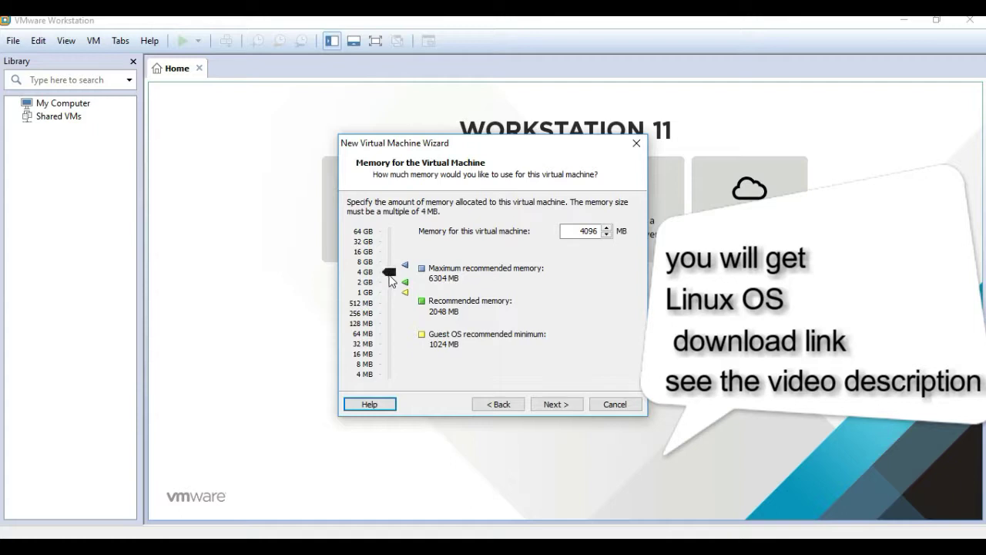
{"action": "left_click", "coordinate": [556, 404]}
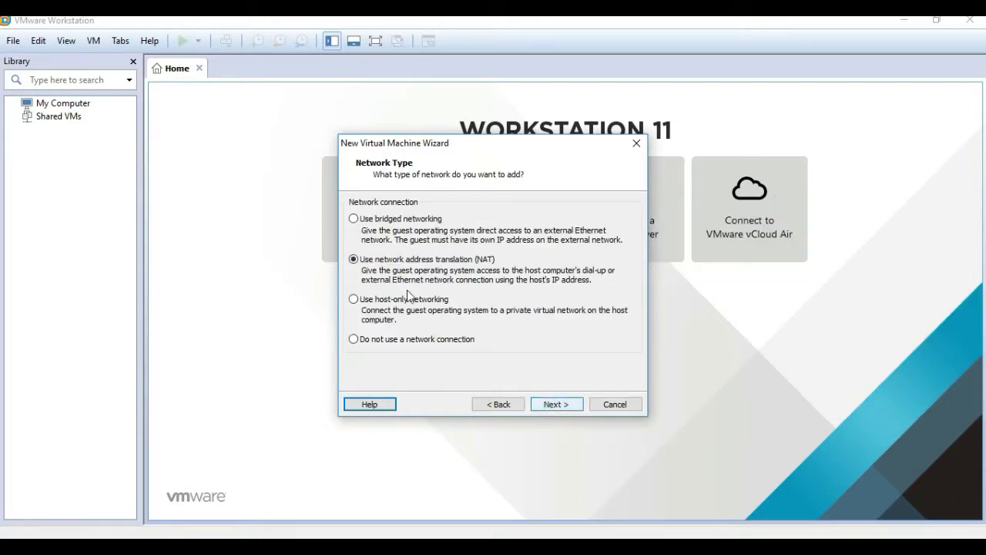
Use bridged networking and keep the LSI Logic controller and SCSI disk type
{"action": "left_click", "coordinate": [354, 220]}
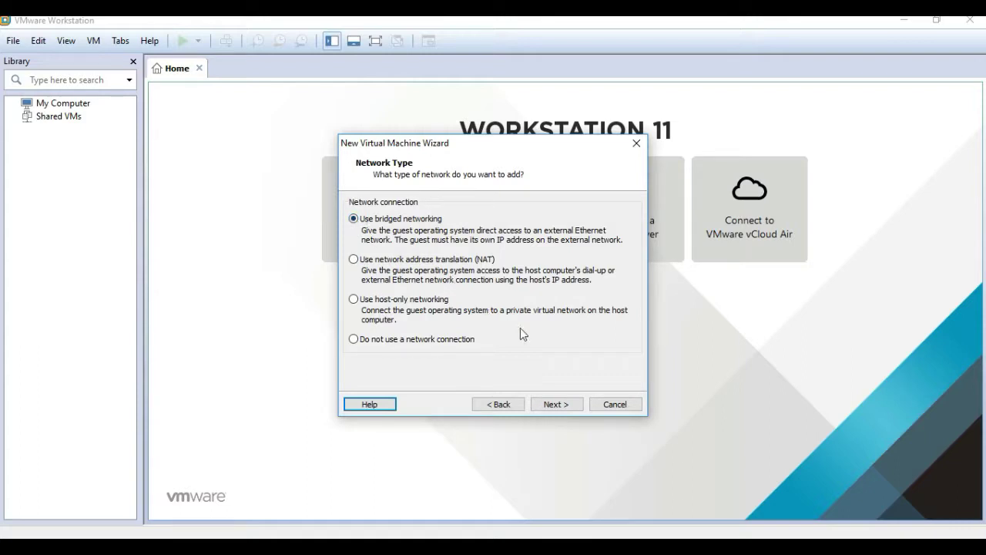
{"action": "left_click", "coordinate": [557, 404]}
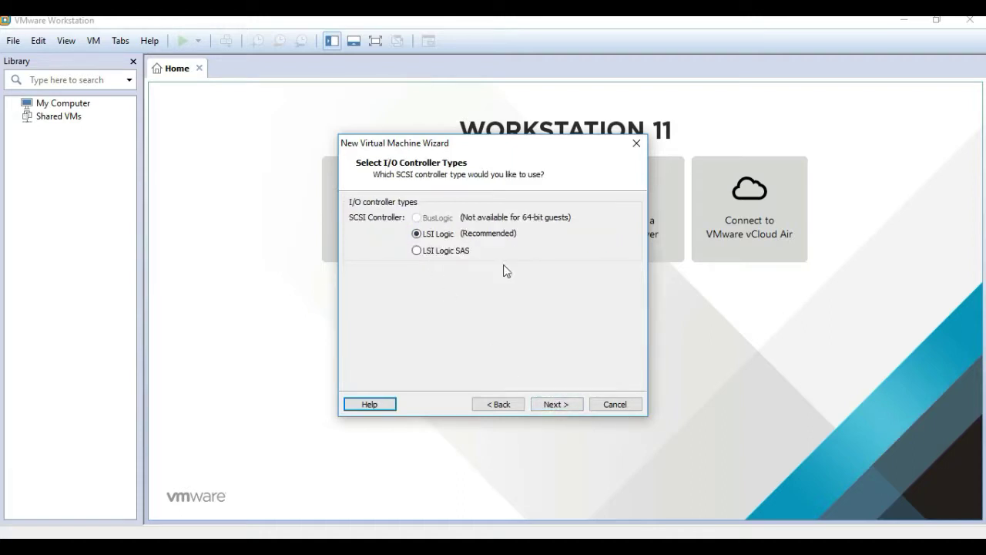
{"action": "left_click", "coordinate": [557, 403]}
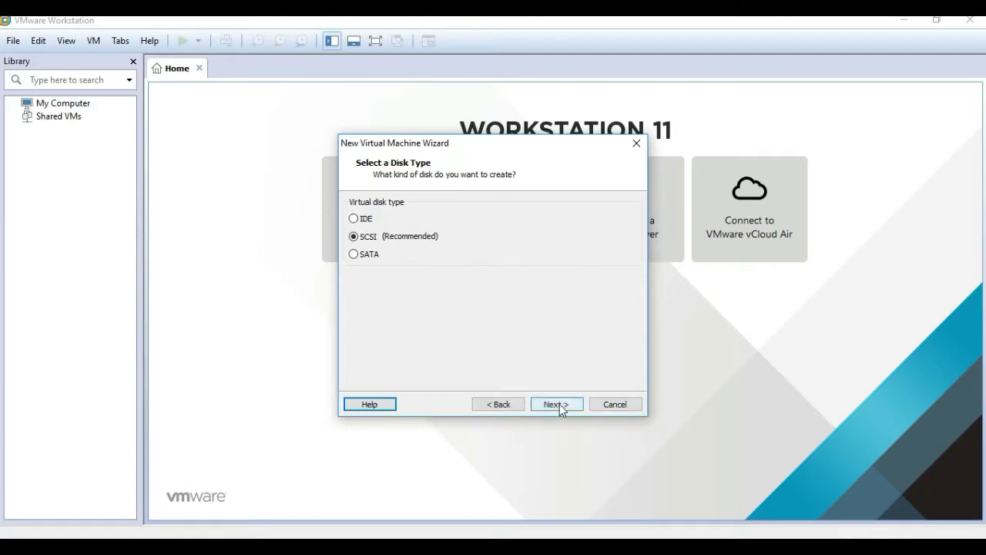
{"action": "left_click", "coordinate": [557, 404]}
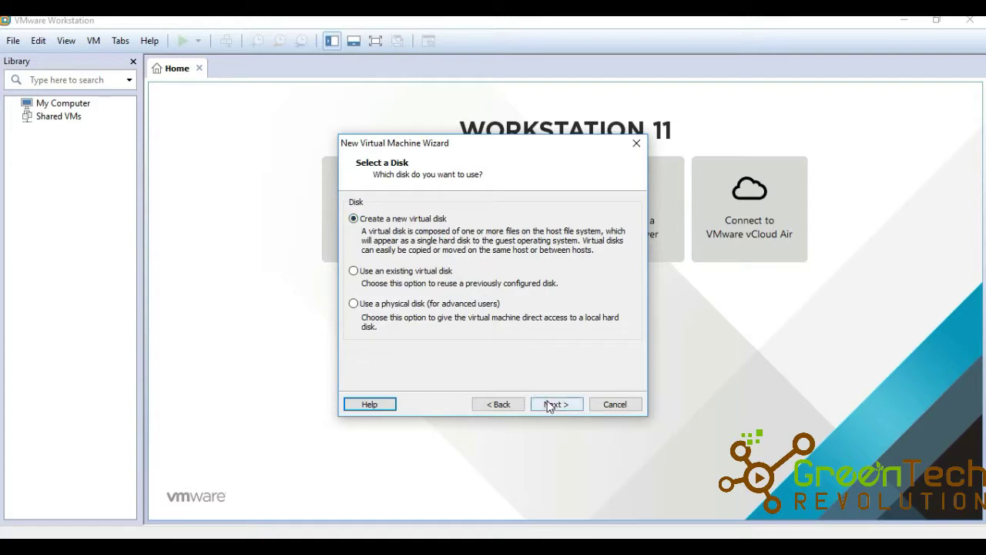
Create a new virtual disk with a 30 GB maximum size
{"action": "left_click", "coordinate": [552, 407]}
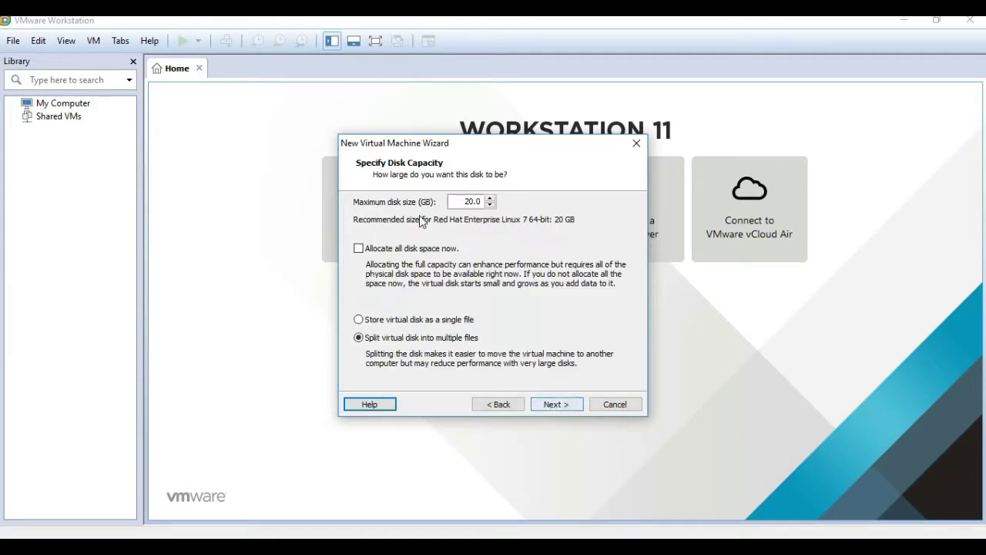
{"action": "left_click", "coordinate": [476, 202]}
{"action": "key", "text": "BackSpace"}
{"action": "key", "text": "BackSpace"}
{"action": "type", "text": "30"}
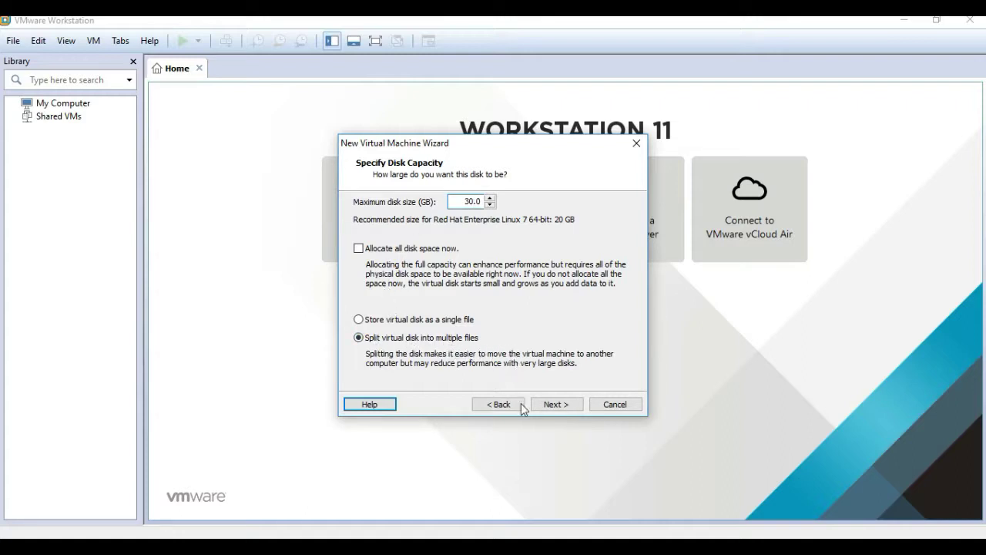
{"action": "left_click", "coordinate": [557, 404]}
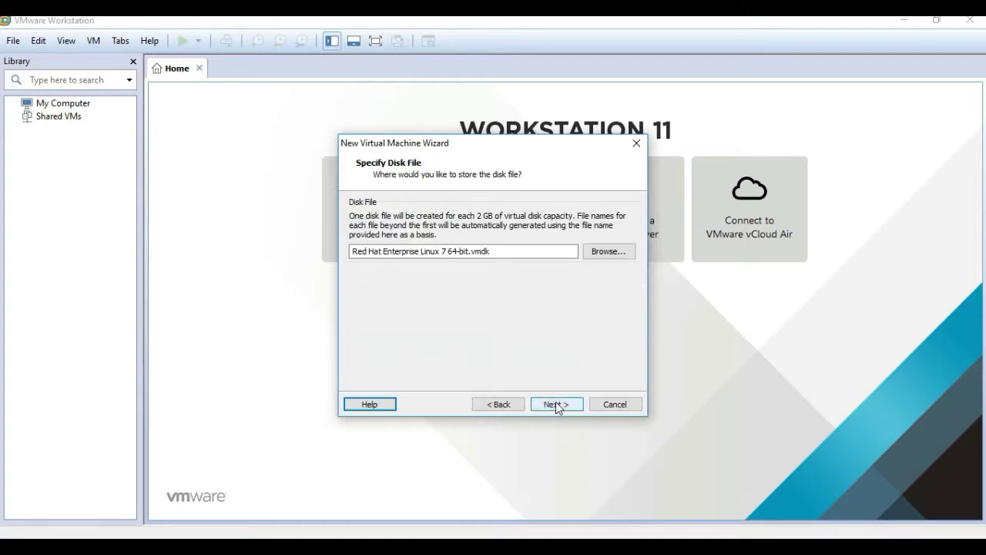
Finish creating the VM with the default disk file name and open its Settings from the Library
{"action": "left_click", "coordinate": [557, 404]}
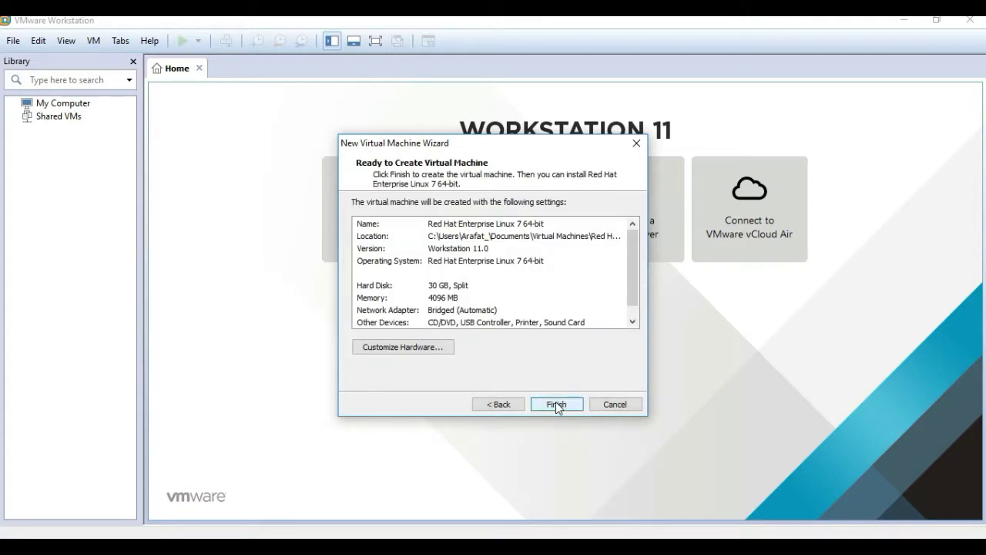
{"action": "left_click", "coordinate": [556, 404]}
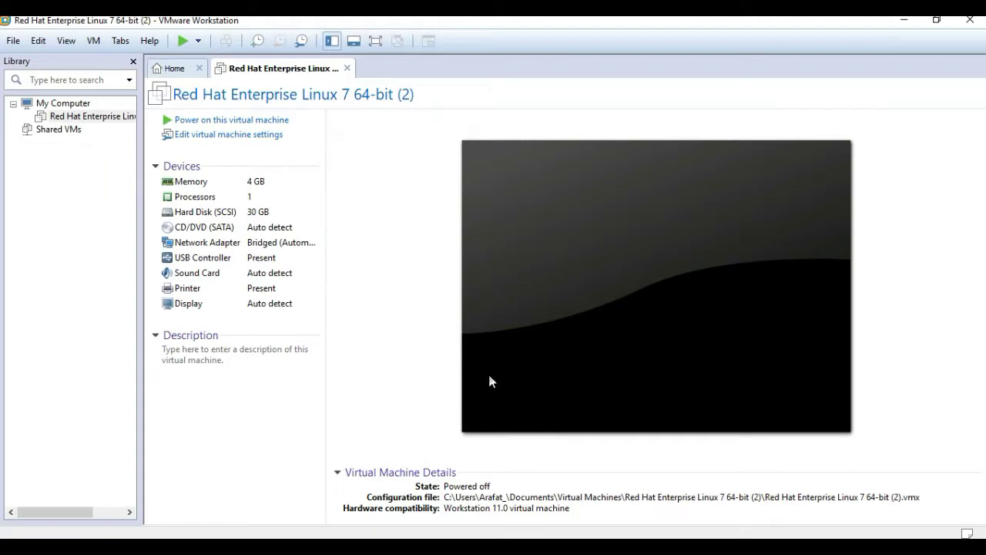
{"action": "right_click", "coordinate": [85, 122]}
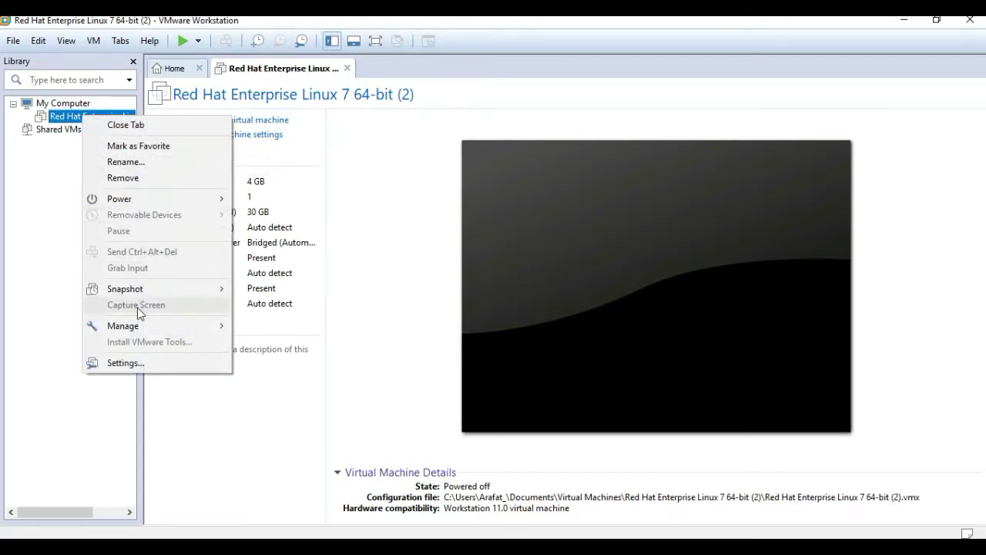
{"action": "left_click", "coordinate": [135, 362]}
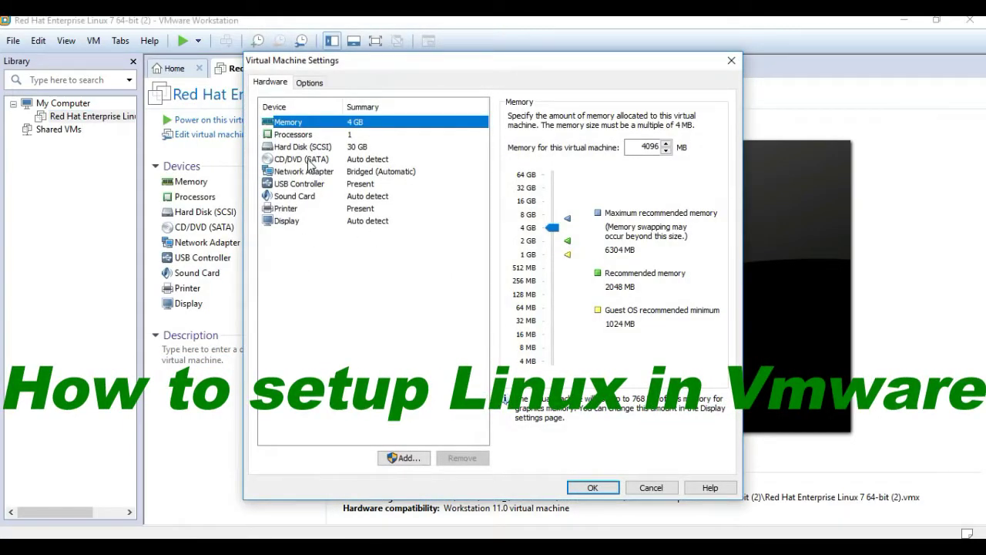
Point the CD/DVD drive at D:\CPTU\rhel-server-7.3-x86_64-dvd.iso and save the settings
{"action": "left_click", "coordinate": [311, 161]}
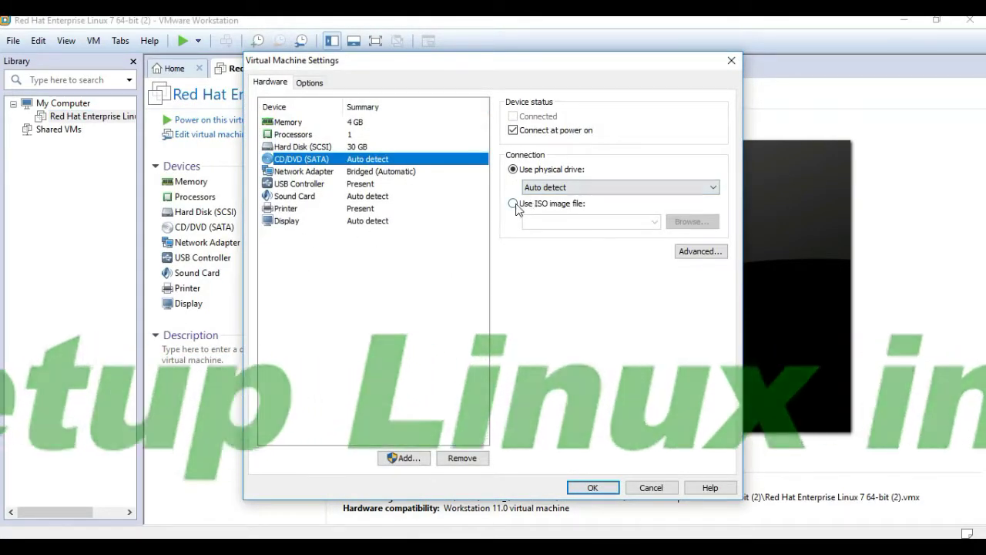
{"action": "left_click", "coordinate": [513, 204]}
{"action": "left_click", "coordinate": [692, 223]}
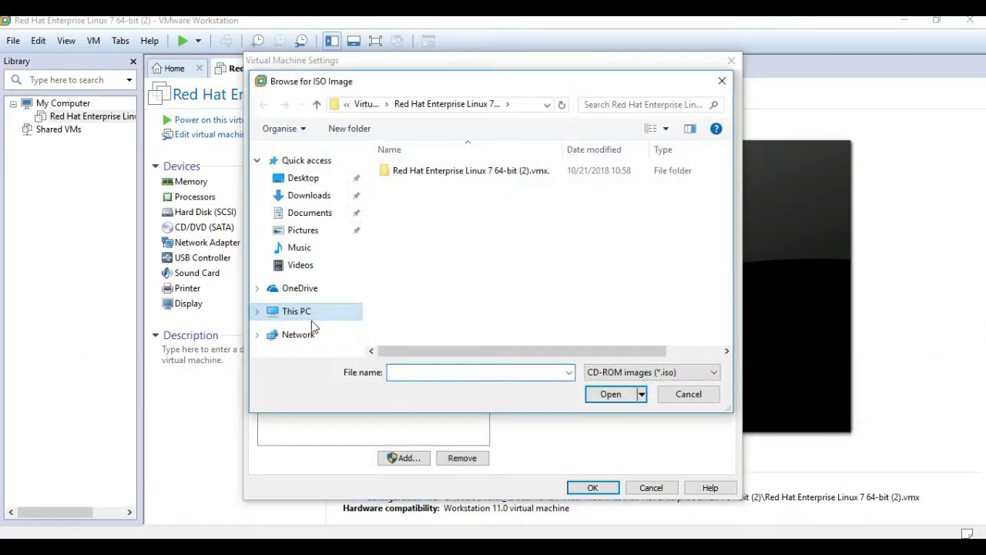
{"action": "left_click", "coordinate": [299, 314]}
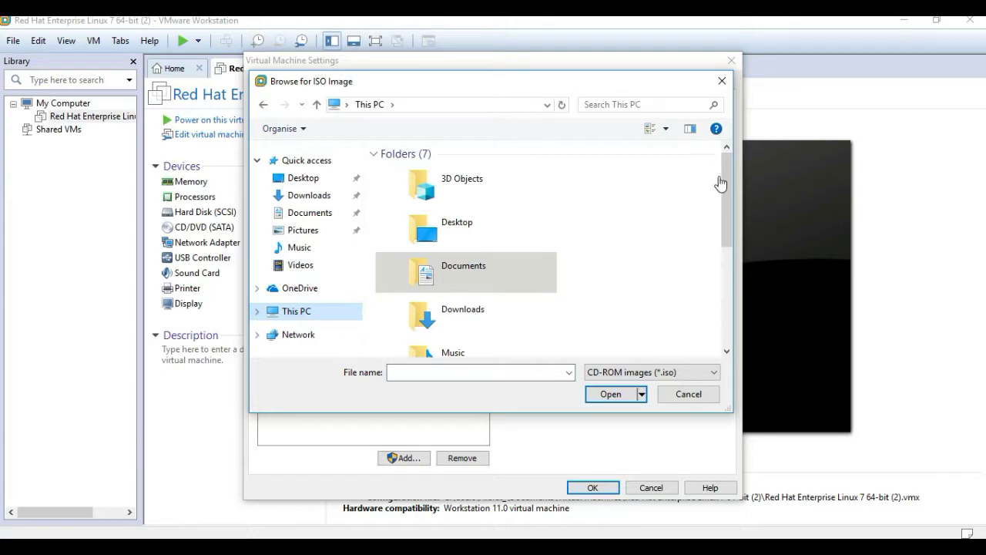
{"action": "left_click_drag", "start_coordinate": [722, 180], "coordinate": [729, 304]}
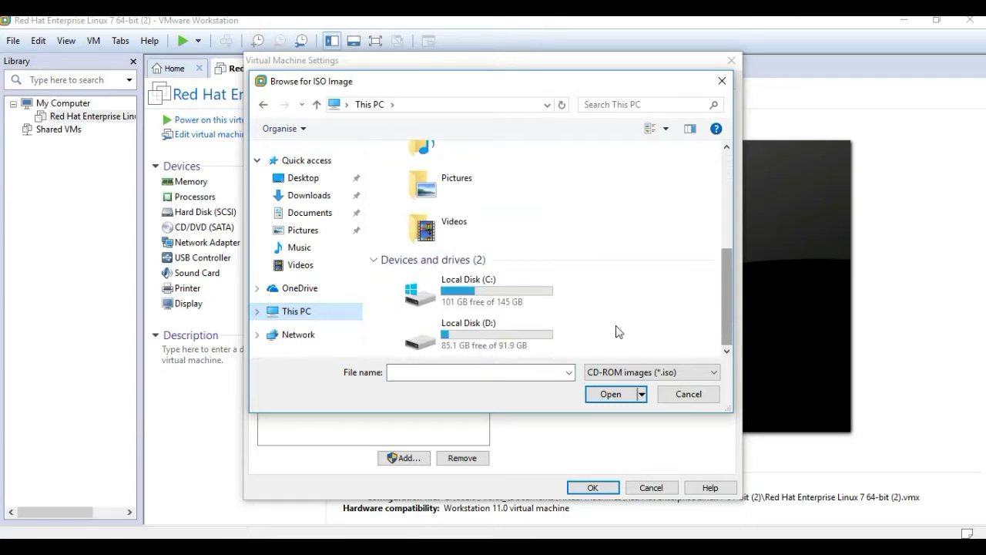
{"action": "double_click", "coordinate": [493, 341]}
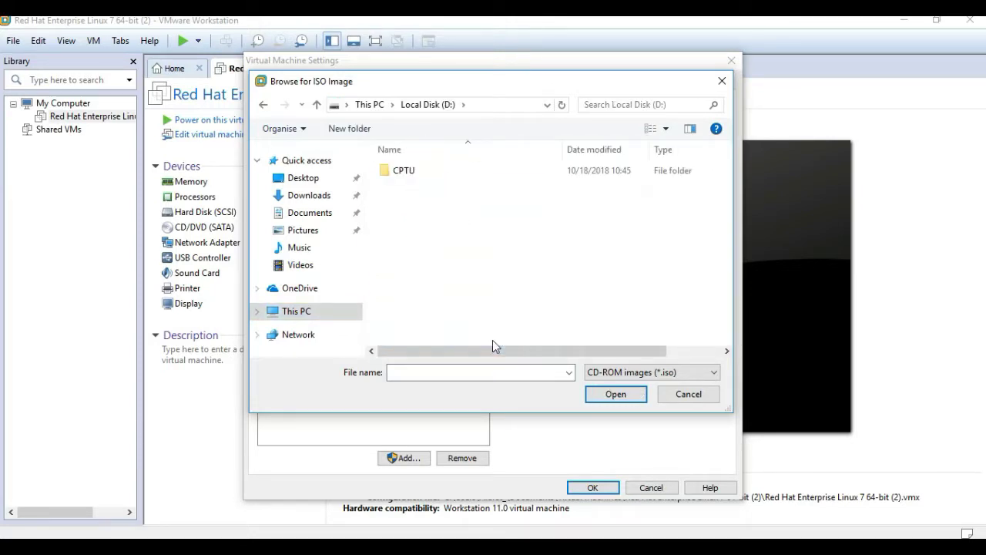
{"action": "double_click", "coordinate": [411, 176]}
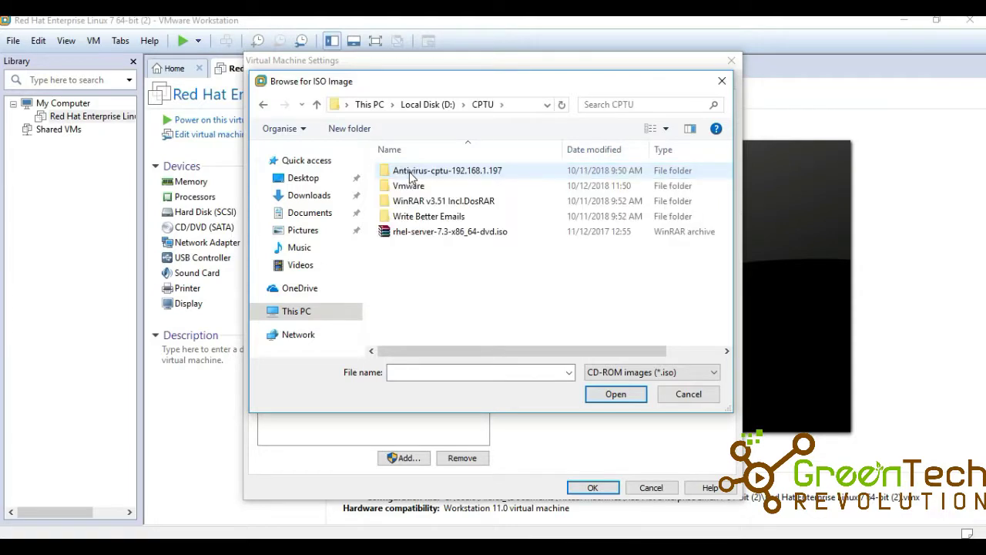
{"action": "left_click", "coordinate": [462, 233]}
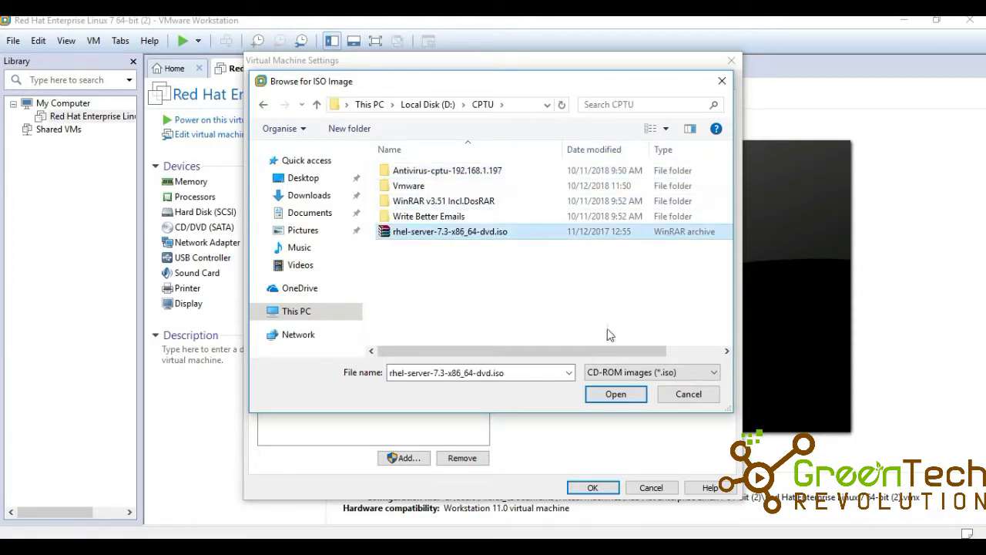
{"action": "left_click", "coordinate": [621, 397]}
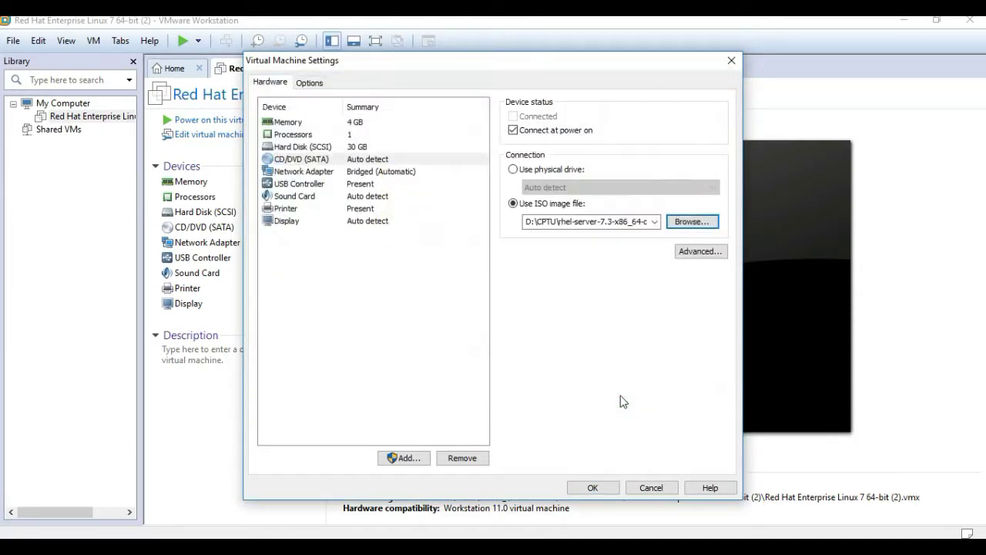
{"action": "left_click", "coordinate": [593, 488]}
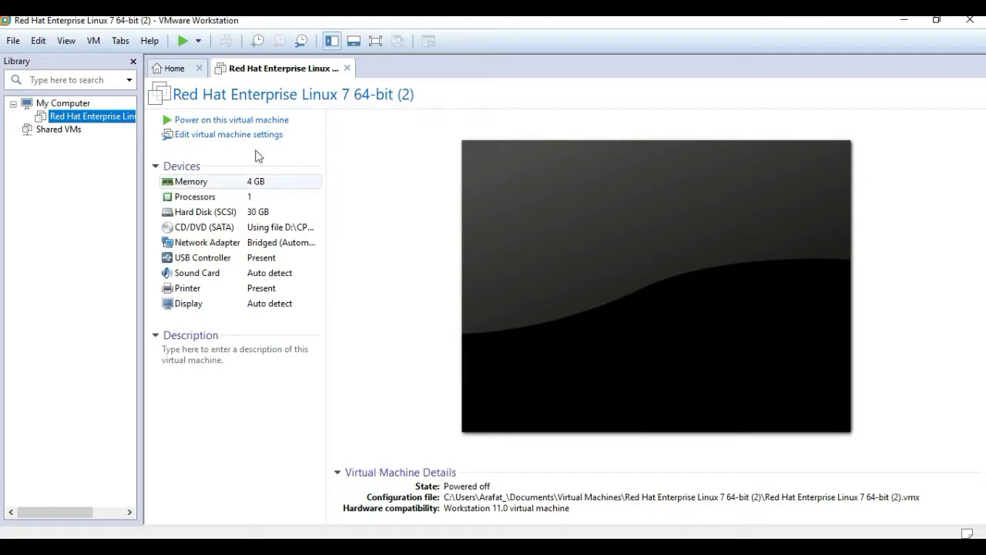
Power on the VM and permanently dismiss the Removable Devices hint
{"action": "left_click", "coordinate": [183, 41]}
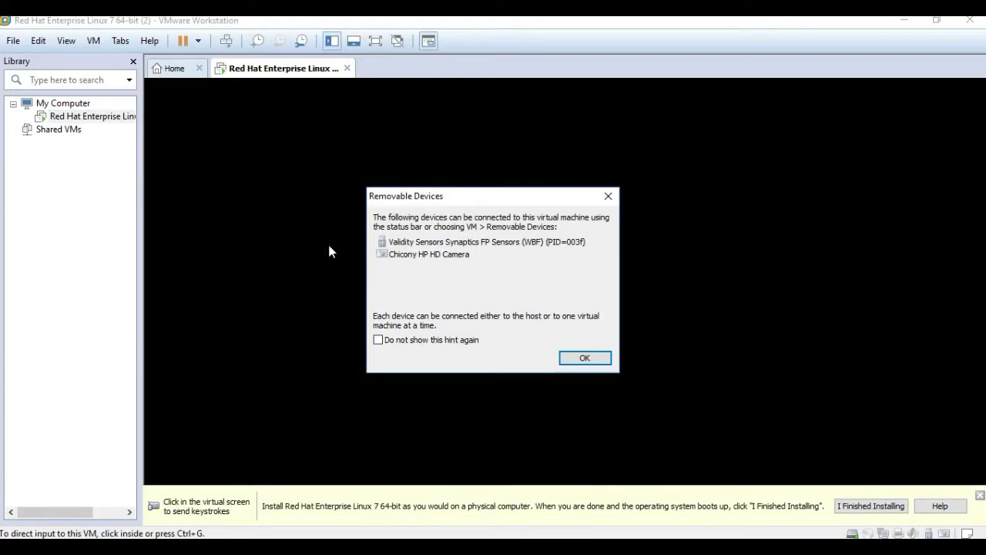
{"action": "left_click", "coordinate": [385, 339]}
{"action": "left_click", "coordinate": [579, 357]}
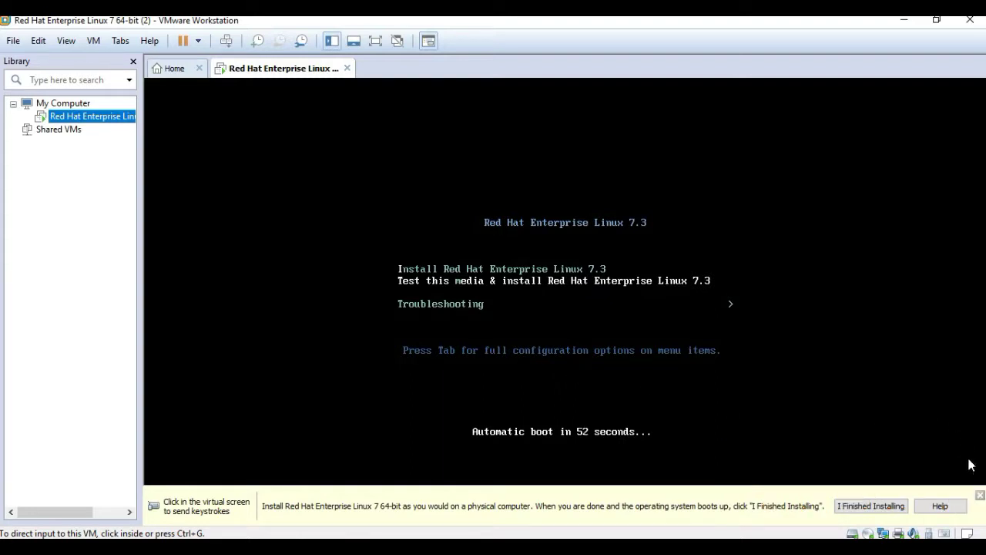
Close the hint bar and boot from the menu into the RHEL 7.3 installer
{"action": "left_click", "coordinate": [979, 495]}
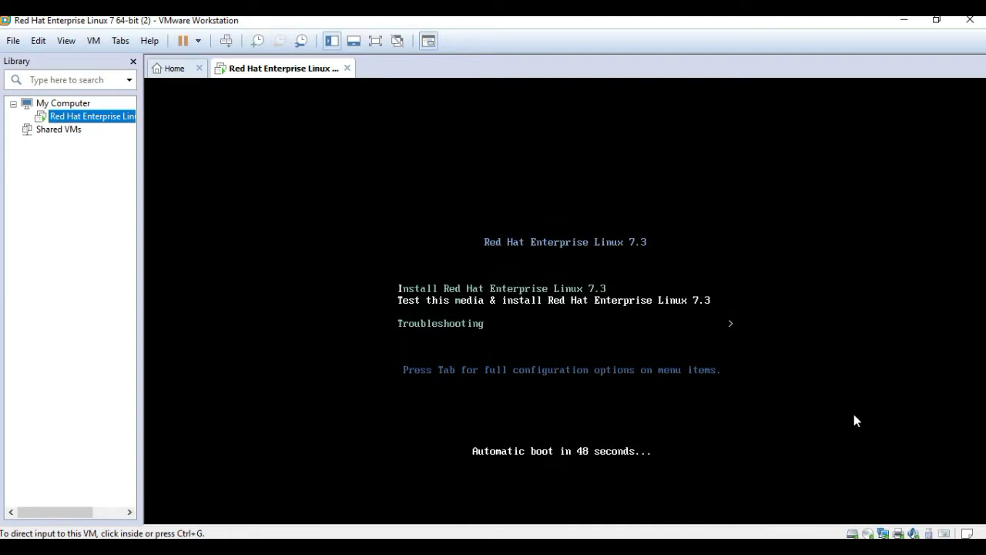
{"action": "key", "text": "Return"}
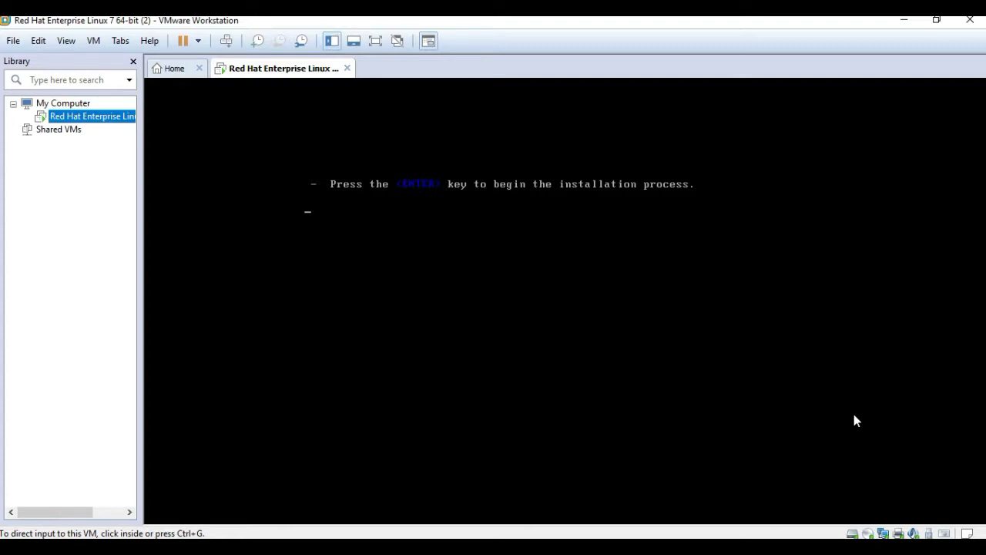
{"action": "left_click", "coordinate": [425, 191]}
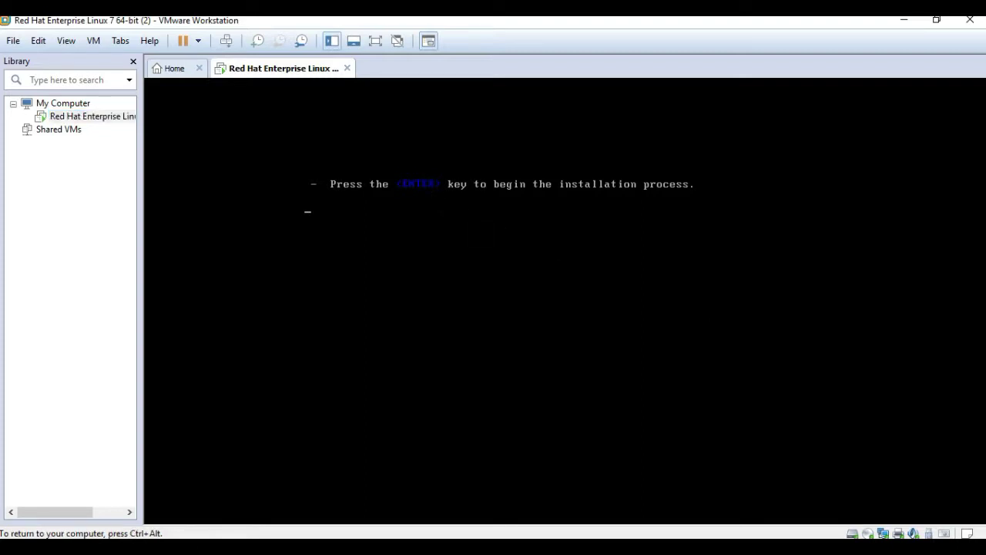
{"action": "key", "text": "Return"}
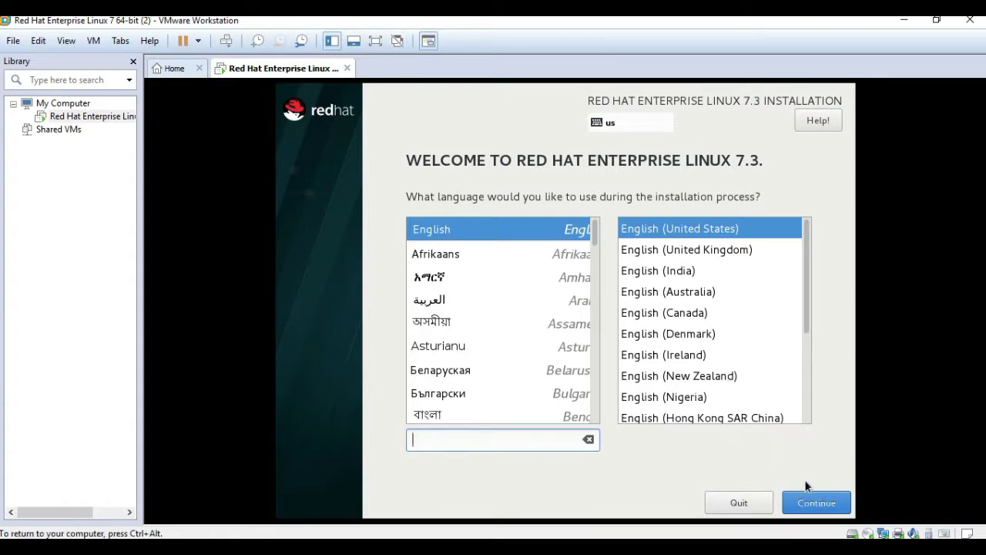
Keep English (United States) as the installer language and go to Date & Time
{"action": "left_click", "coordinate": [813, 503]}
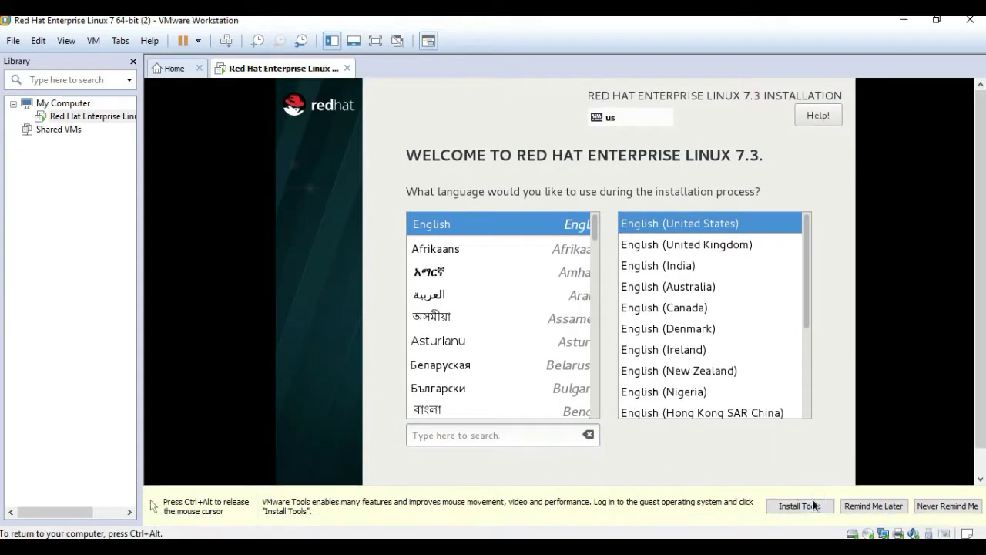
{"action": "key", "text": "ctrl+alt"}
{"action": "left_click", "coordinate": [851, 445]}
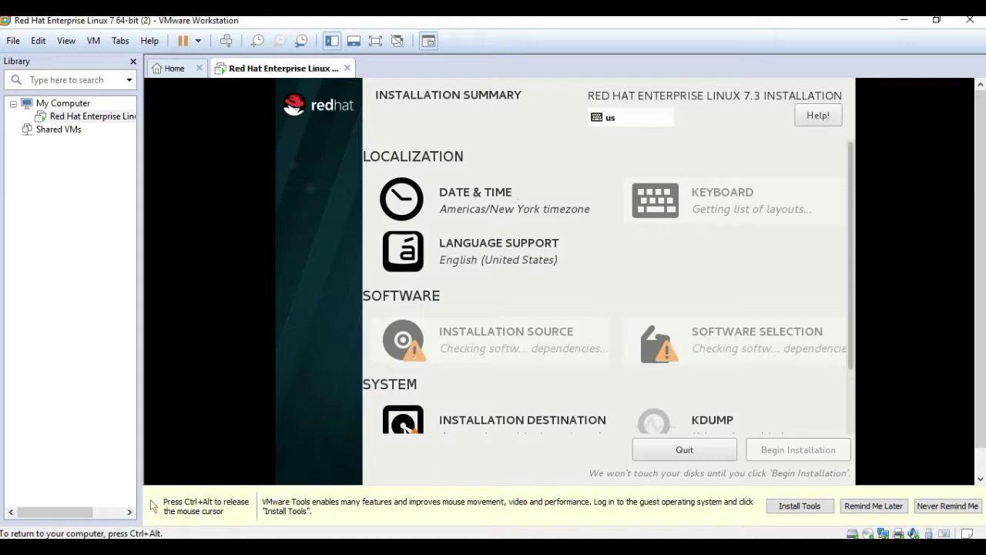
{"action": "left_click", "coordinate": [504, 204]}
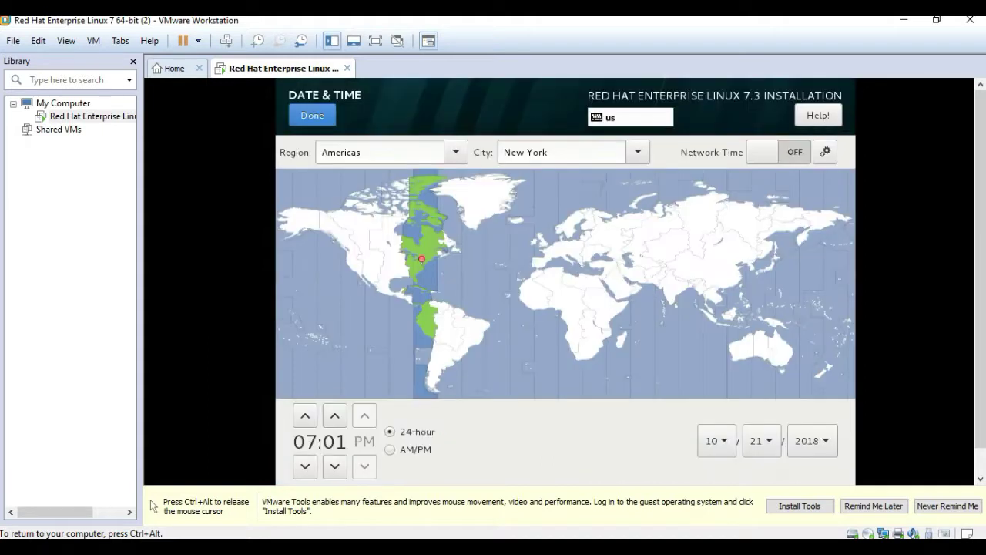
Set the timezone to region Asia, city Dhaka, and confirm Date & Time
{"action": "left_click", "coordinate": [457, 153]}
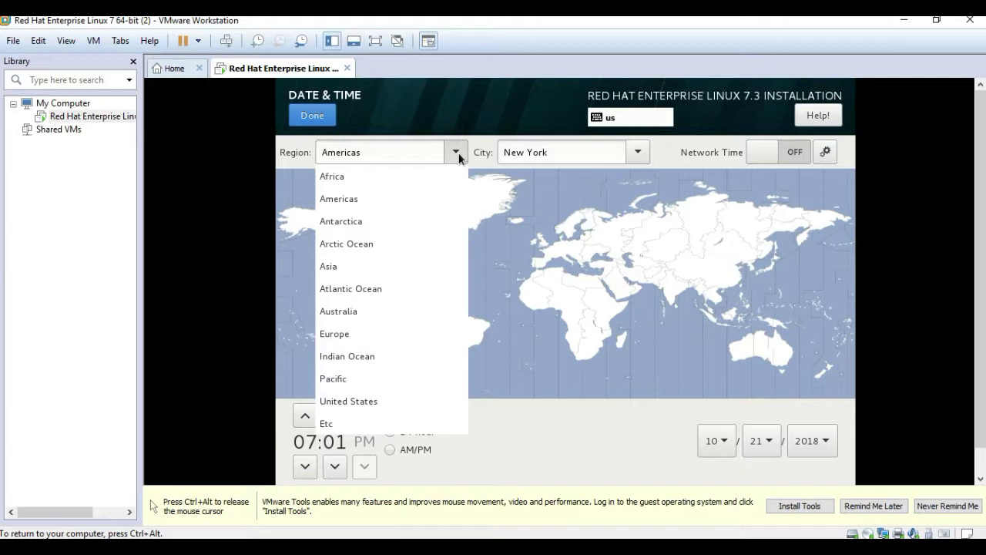
{"action": "left_click", "coordinate": [406, 155]}
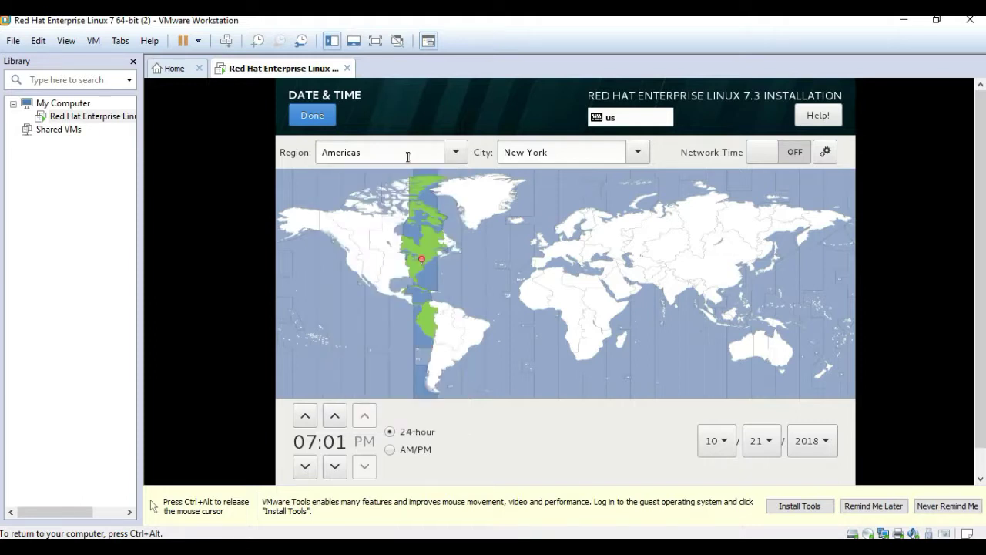
{"action": "left_click", "coordinate": [455, 152]}
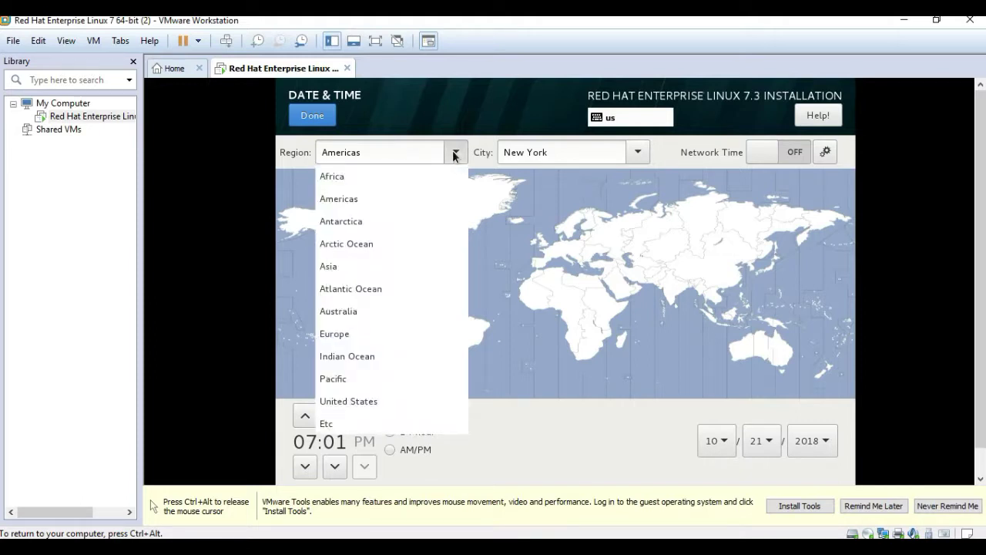
{"action": "left_click", "coordinate": [346, 266]}
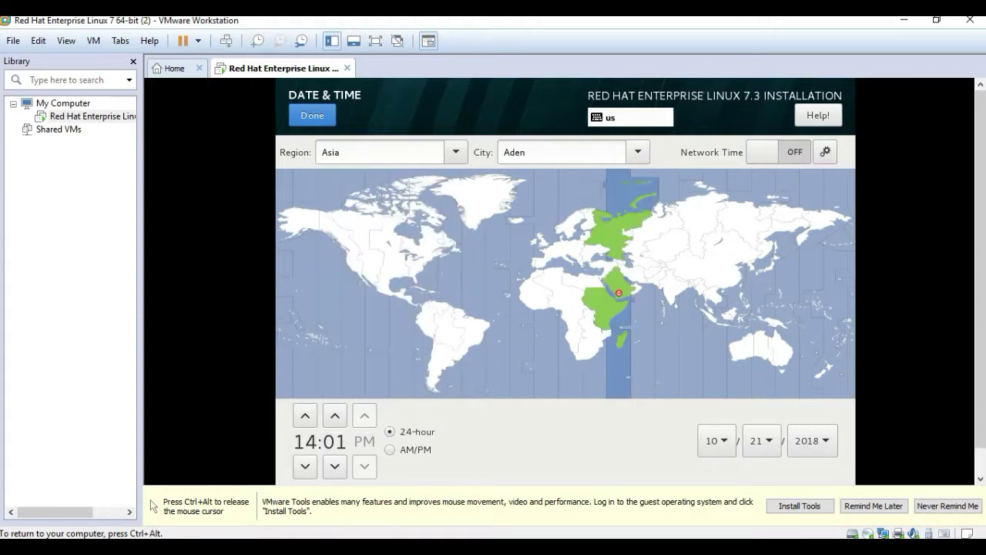
{"action": "left_click", "coordinate": [628, 158]}
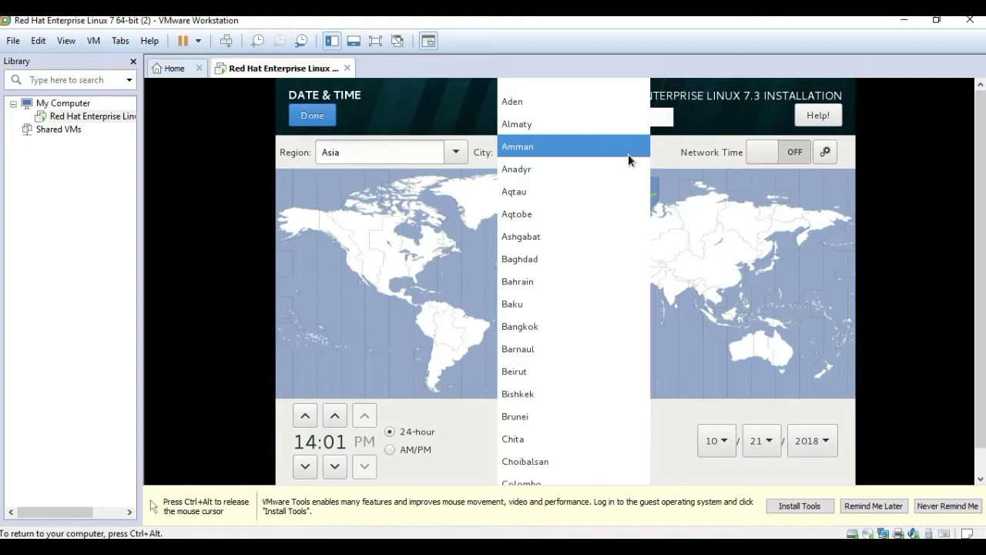
{"action": "key", "text": "Down"}
{"action": "key", "text": "Down"}
{"action": "key", "text": "Down"}
{"action": "key", "text": "Down"}
{"action": "key", "text": "Down"}
{"action": "key", "text": "Down"}
{"action": "key", "text": "Down"}
{"action": "key", "text": "Down"}
{"action": "key", "text": "Down"}
{"action": "key", "text": "Down"}
{"action": "key", "text": "Down"}
{"action": "key", "text": "Down"}
{"action": "key", "text": "Down"}
{"action": "key", "text": "Down"}
{"action": "key", "text": "Down"}
{"action": "key", "text": "Down"}
{"action": "key", "text": "Down"}
{"action": "key", "text": "Down"}
{"action": "key", "text": "Down"}
{"action": "key", "text": "Down"}
{"action": "key", "text": "Down"}
{"action": "key", "text": "Down"}
{"action": "key", "text": "Down"}
{"action": "key", "text": "Down"}
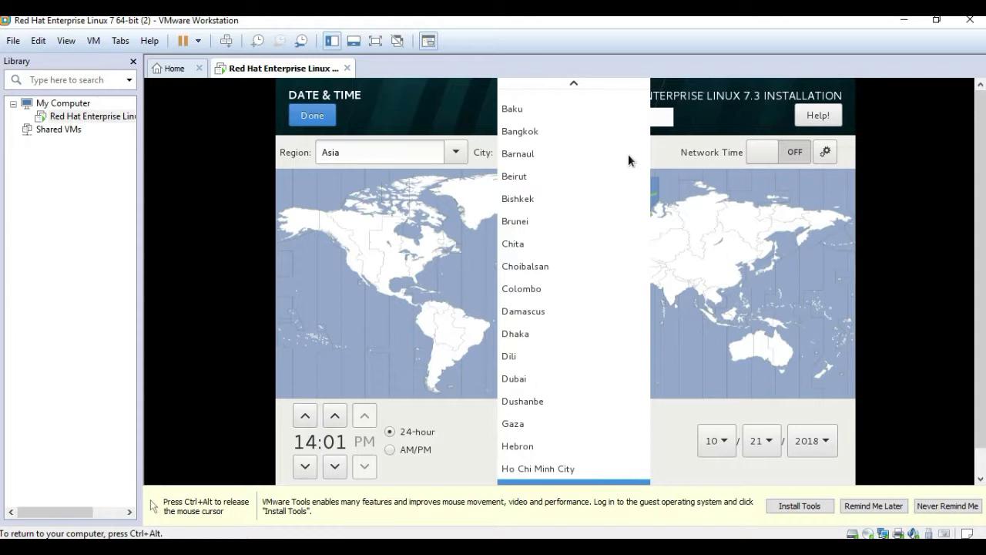
{"action": "left_click", "coordinate": [524, 339]}
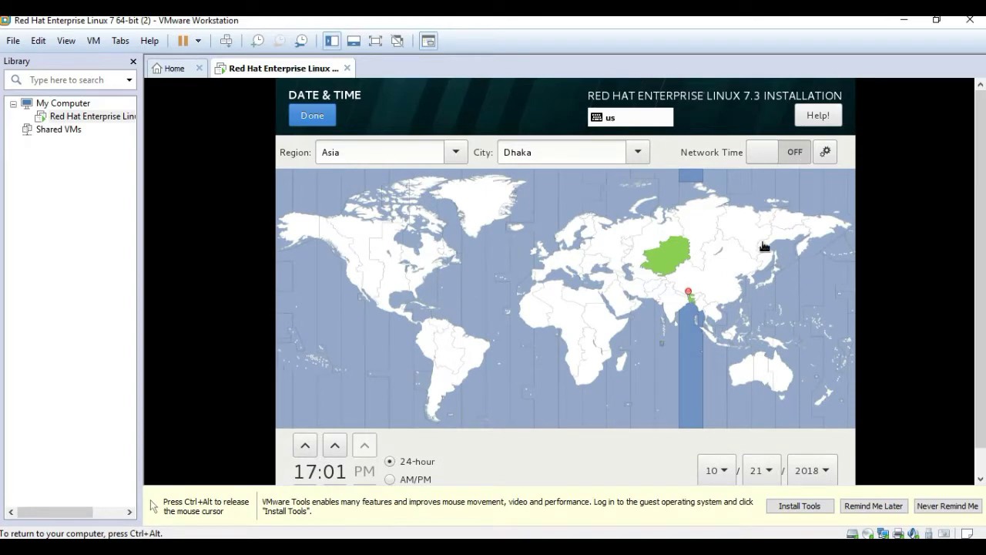
{"action": "left_click", "coordinate": [313, 116]}
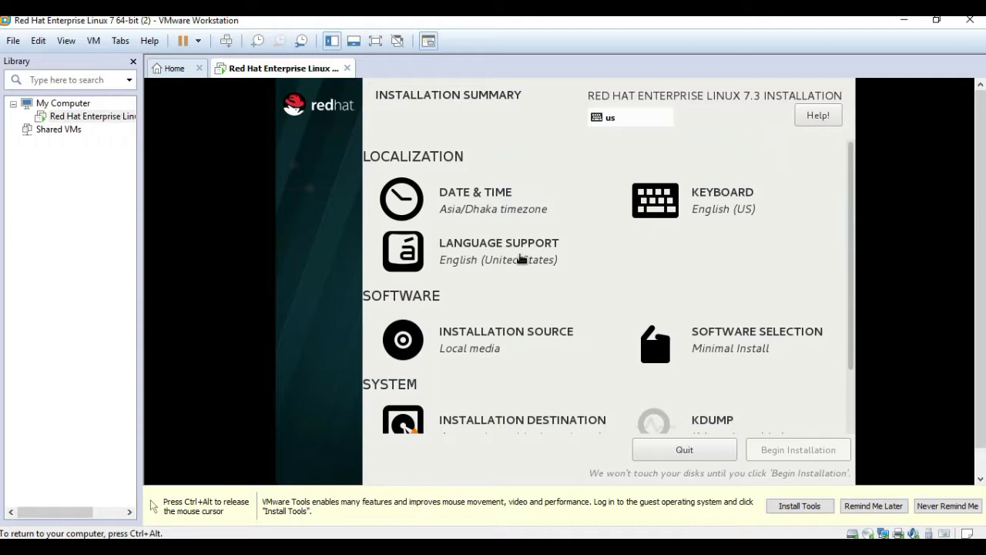
Keep the auto-detected local media as the installation source
{"action": "left_click", "coordinate": [506, 339]}
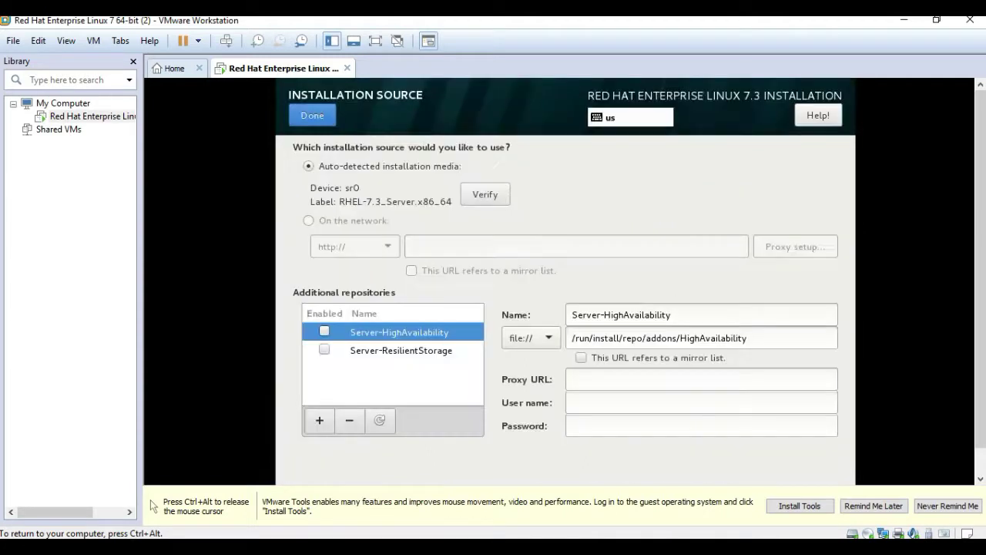
{"action": "left_click", "coordinate": [323, 119]}
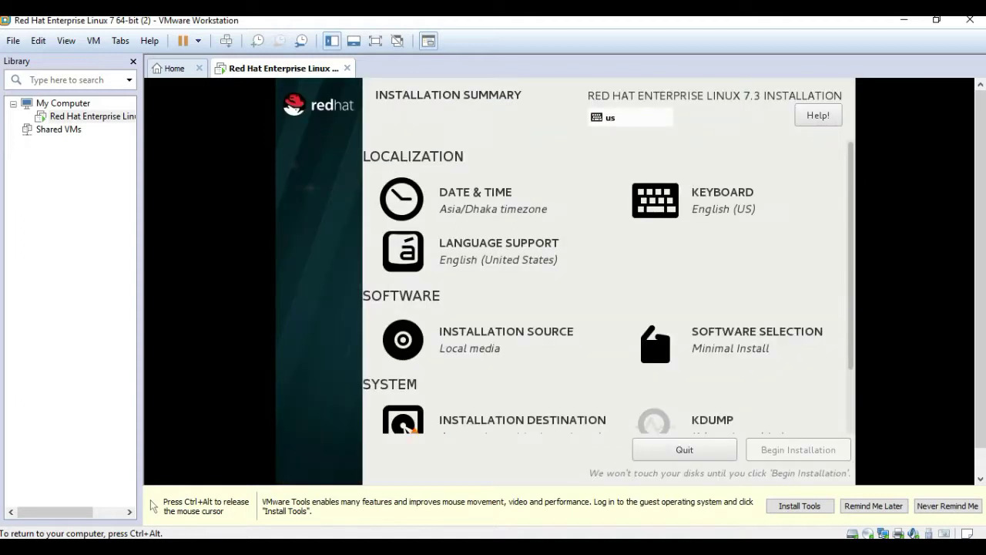
{"action": "left_click", "coordinate": [712, 346]}
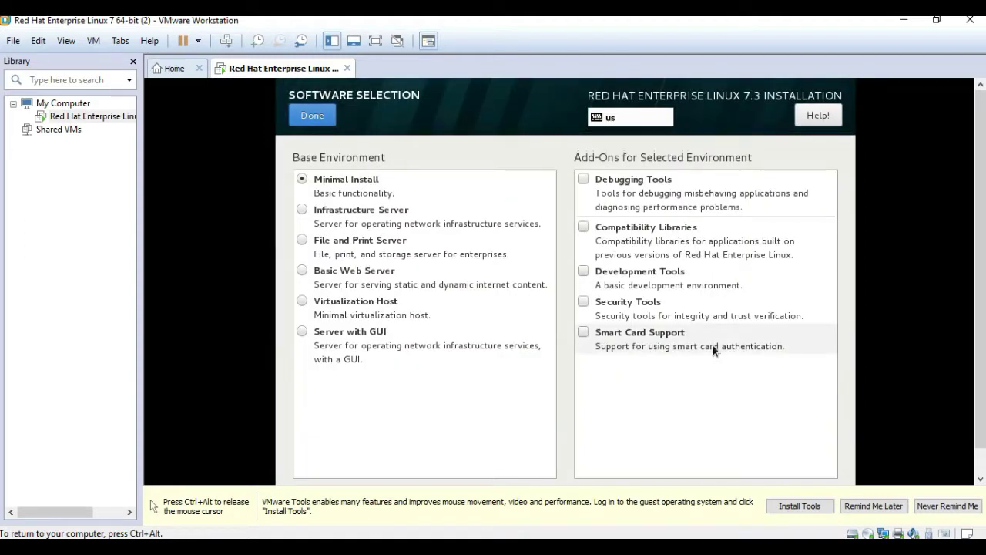
Choose the Server with GUI base environment plus the Development Tools add-on, then confirm
{"action": "left_click", "coordinate": [501, 339]}
{"action": "scroll", "coordinate": [839, 420], "scroll_direction": "down", "scroll_amount": 5}
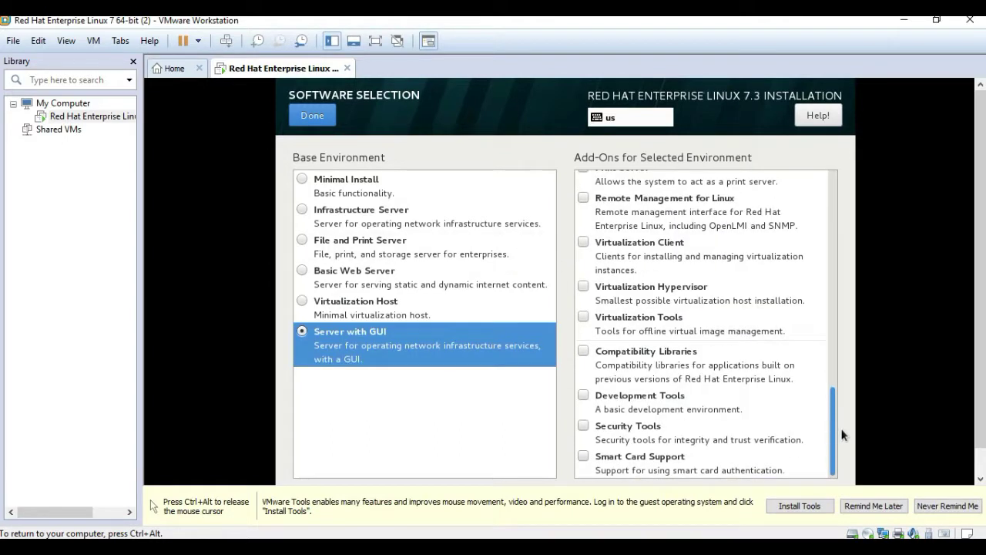
{"action": "left_click", "coordinate": [584, 396]}
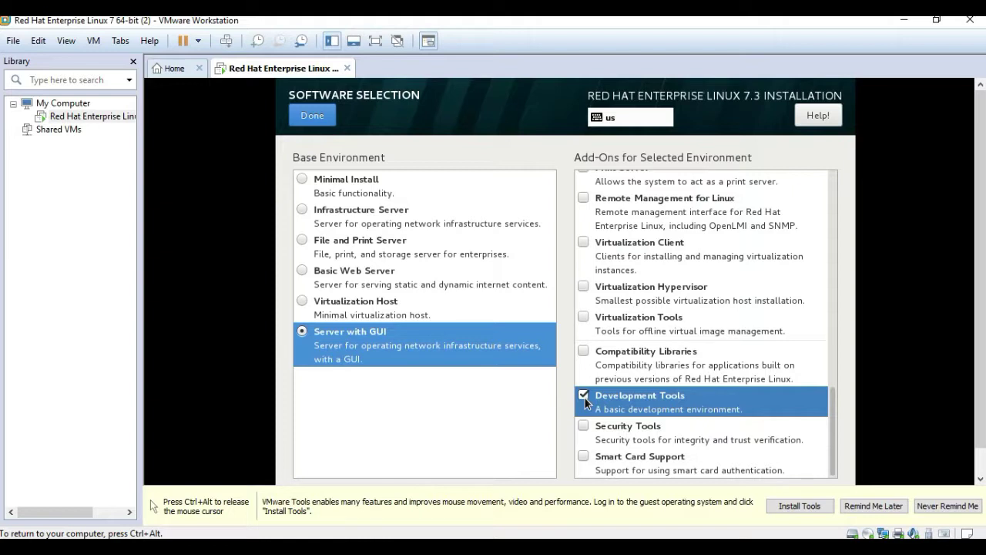
{"action": "left_click", "coordinate": [320, 114]}
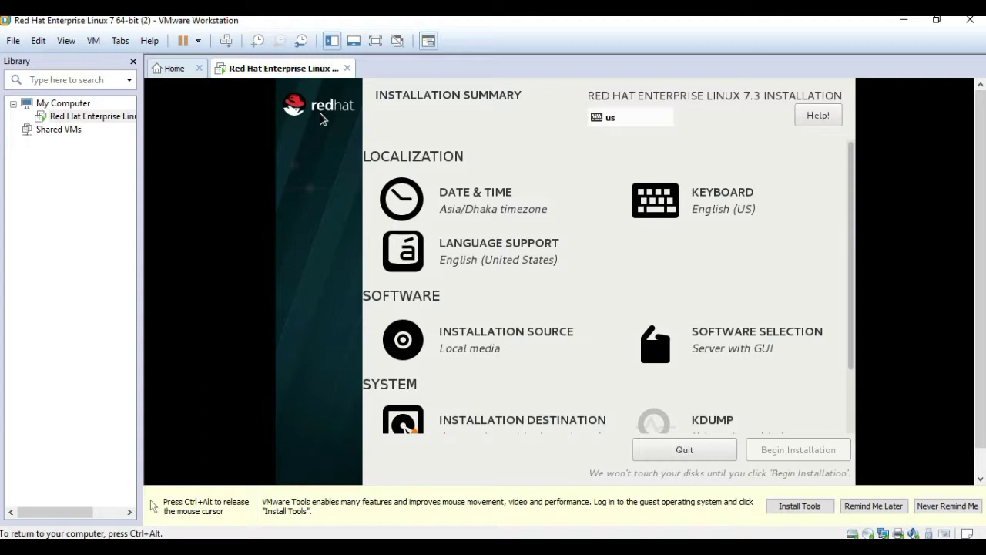
Keep the 30 GiB sda disk as installation destination with automatic partitioning
{"action": "left_click_drag", "start_coordinate": [851, 244], "coordinate": [844, 344]}
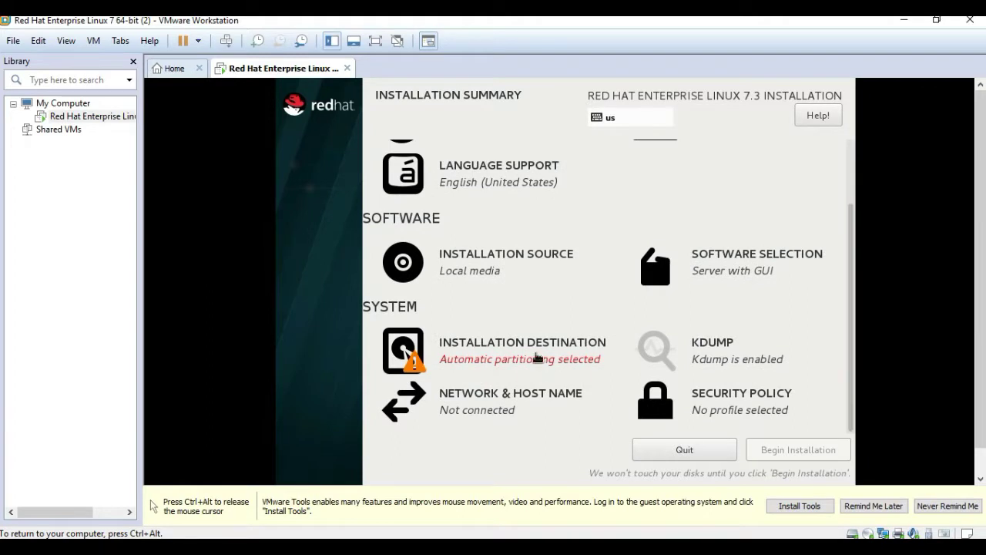
{"action": "left_click", "coordinate": [534, 355]}
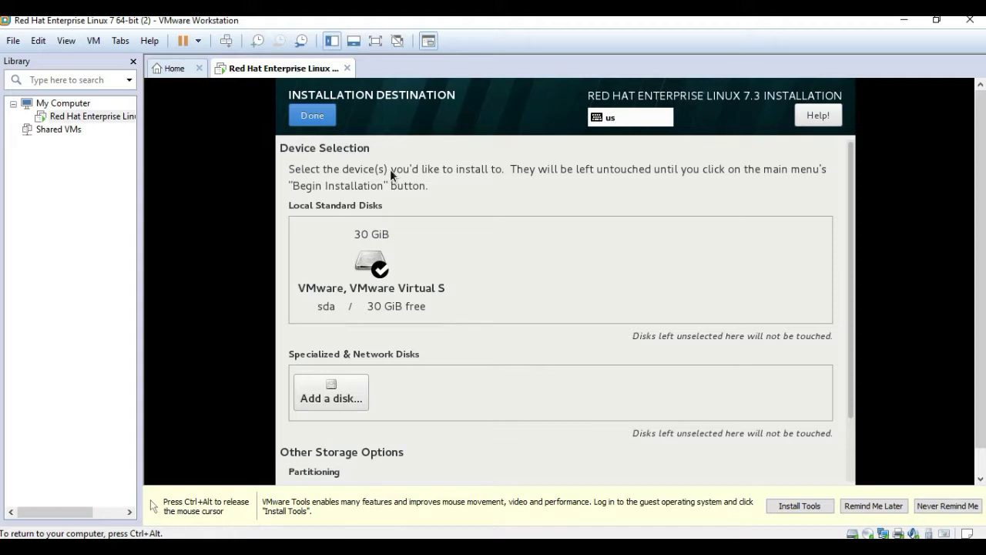
{"action": "left_click", "coordinate": [311, 116]}
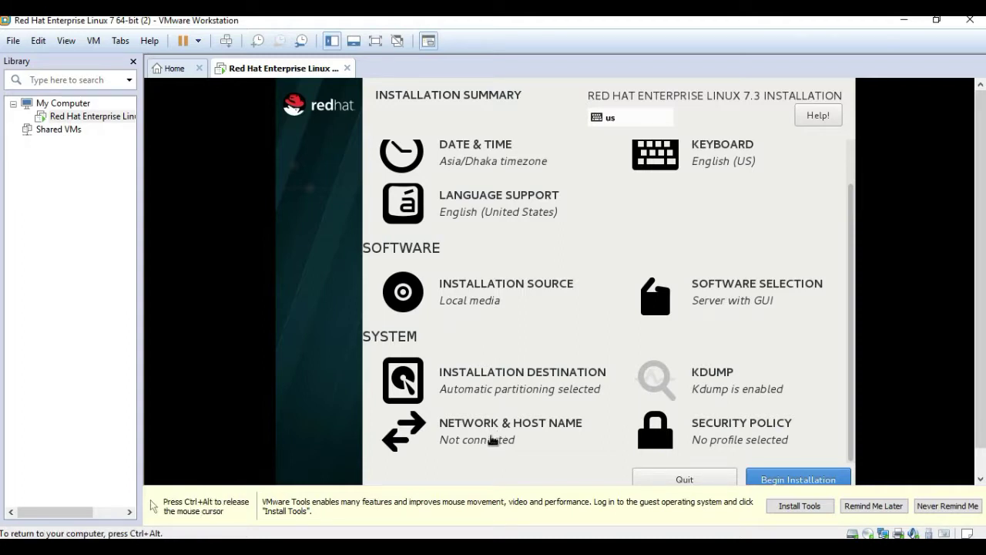
{"action": "left_click", "coordinate": [493, 436]}
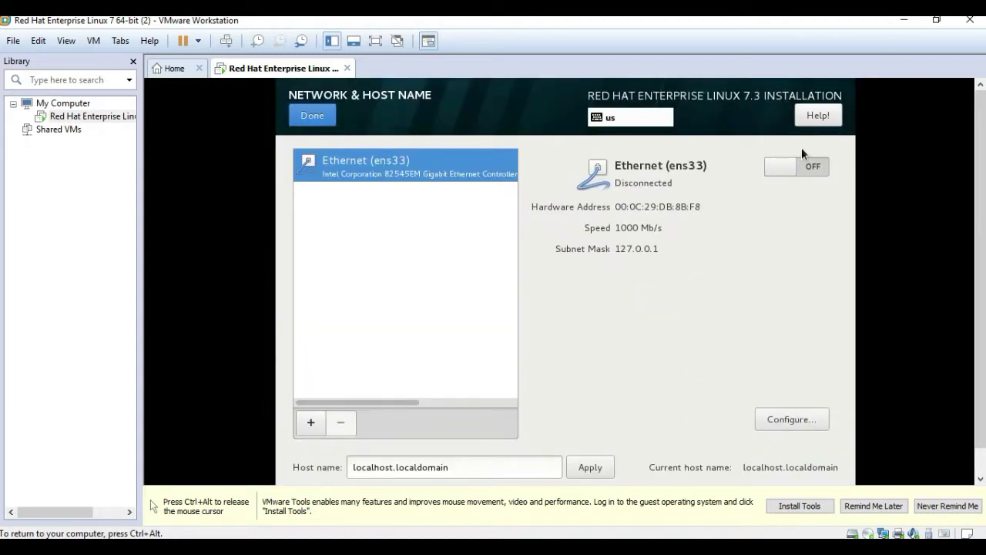
Switch the ens33 Ethernet connection ON and leave Enable kdump checked
{"action": "left_click", "coordinate": [811, 167]}
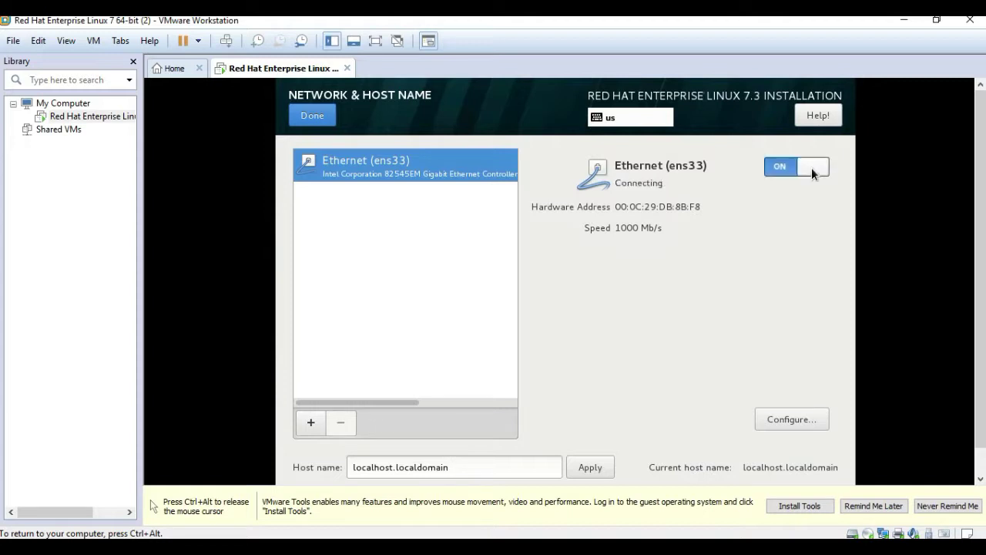
{"action": "left_click", "coordinate": [312, 116]}
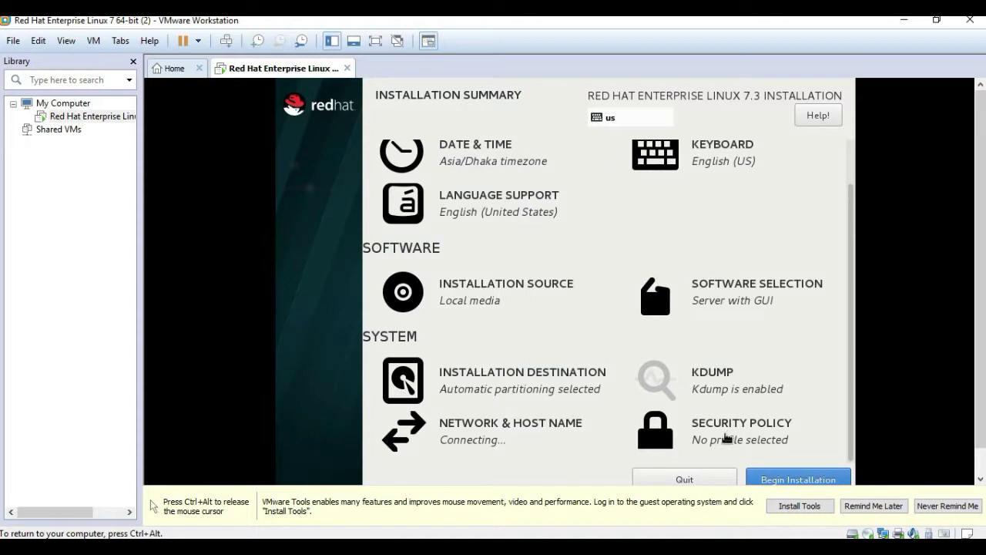
{"action": "left_click", "coordinate": [716, 391]}
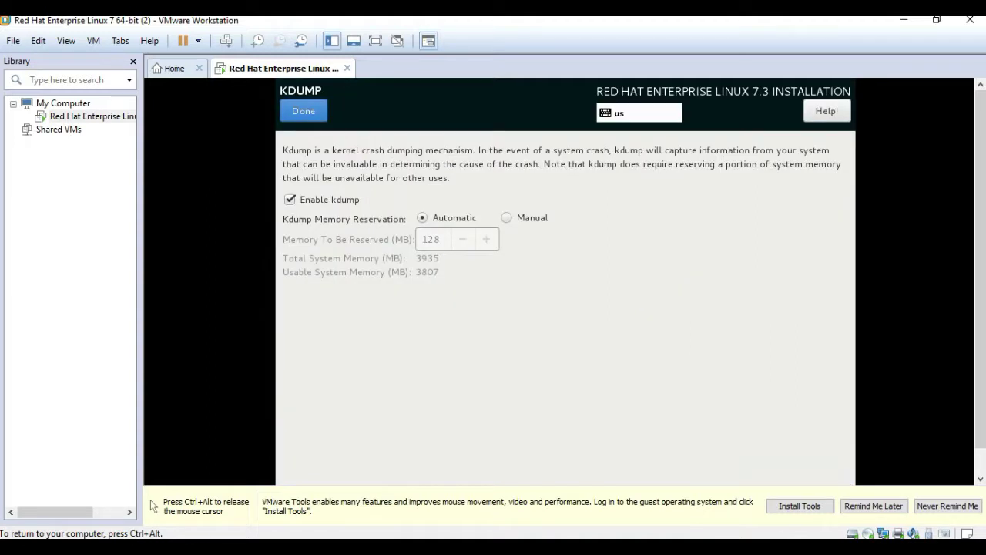
{"action": "left_click", "coordinate": [308, 115]}
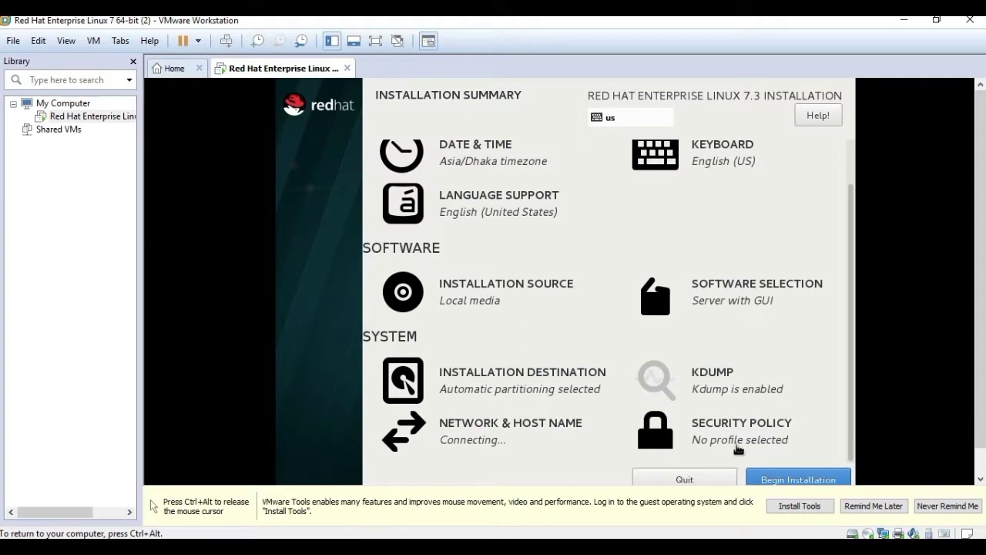
{"action": "left_click", "coordinate": [729, 438]}
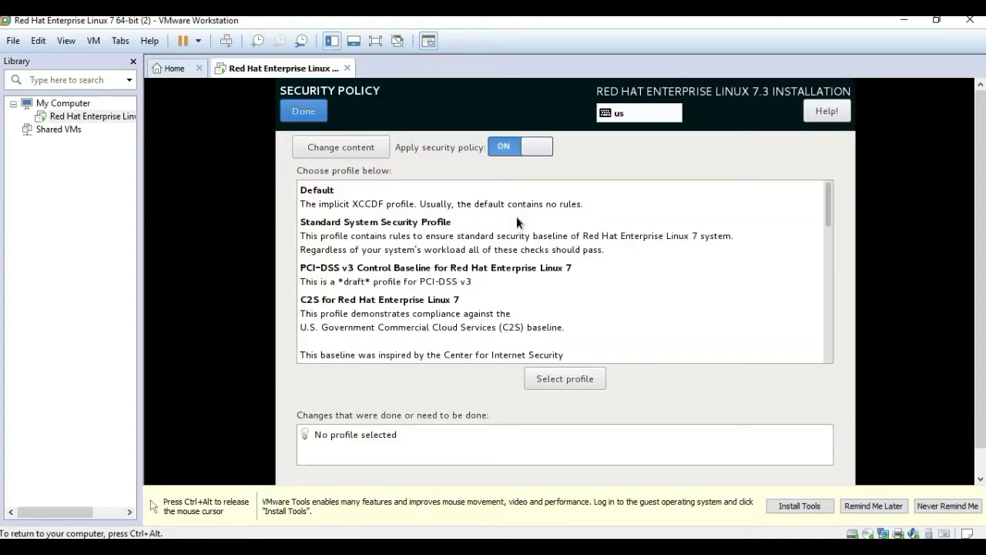
Leave Apply security policy on with no profile chosen, then begin the RHEL installation
{"action": "left_click", "coordinate": [508, 148]}
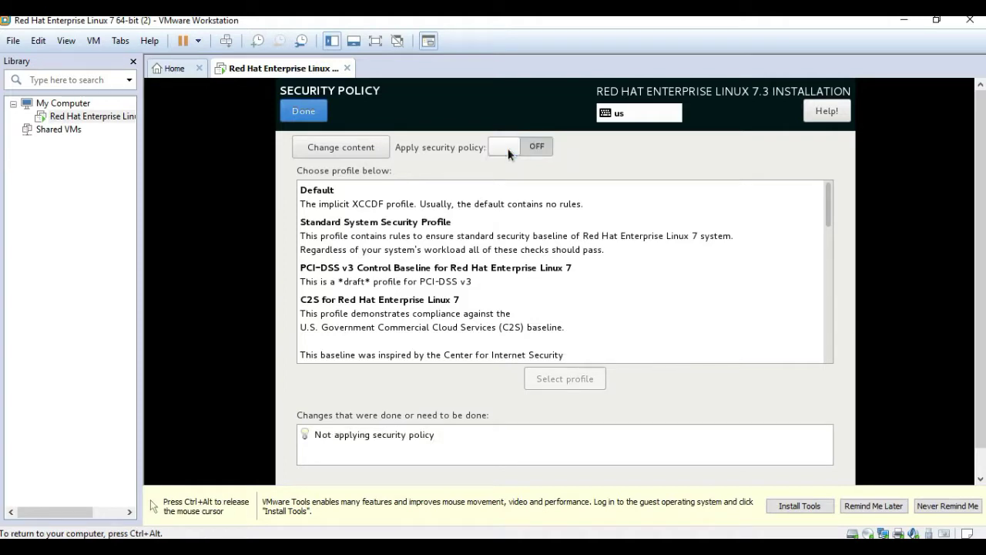
{"action": "left_click", "coordinate": [508, 148]}
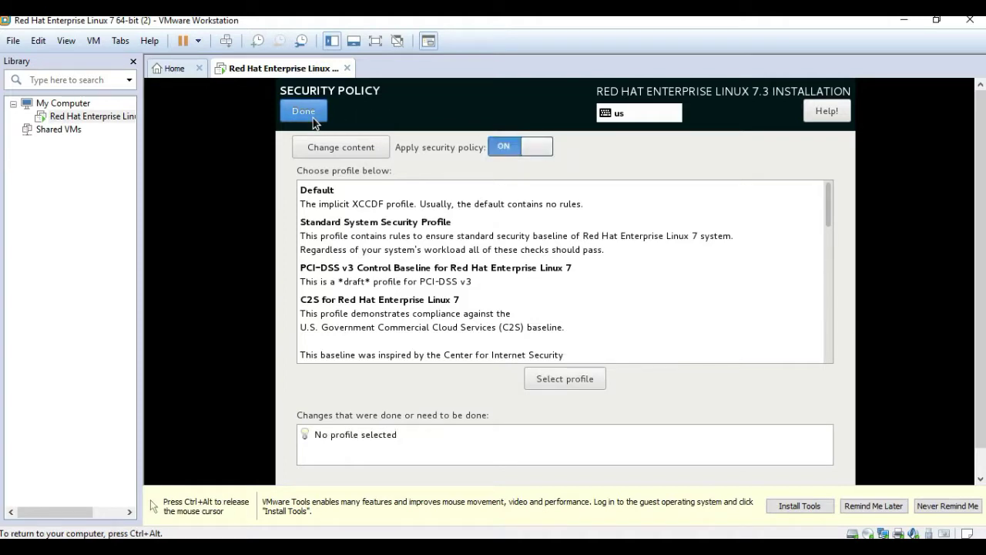
{"action": "left_click", "coordinate": [313, 118]}
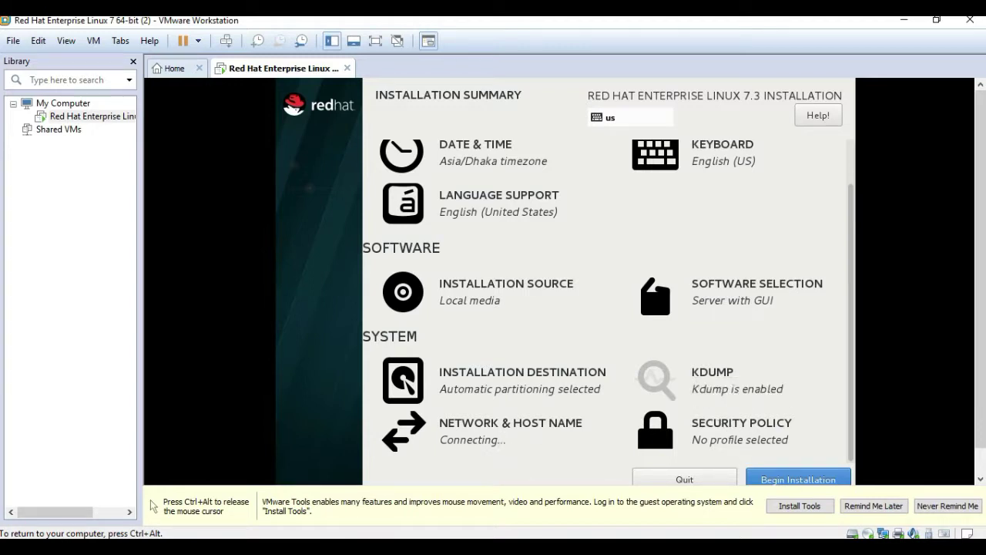
{"action": "left_click", "coordinate": [796, 477]}
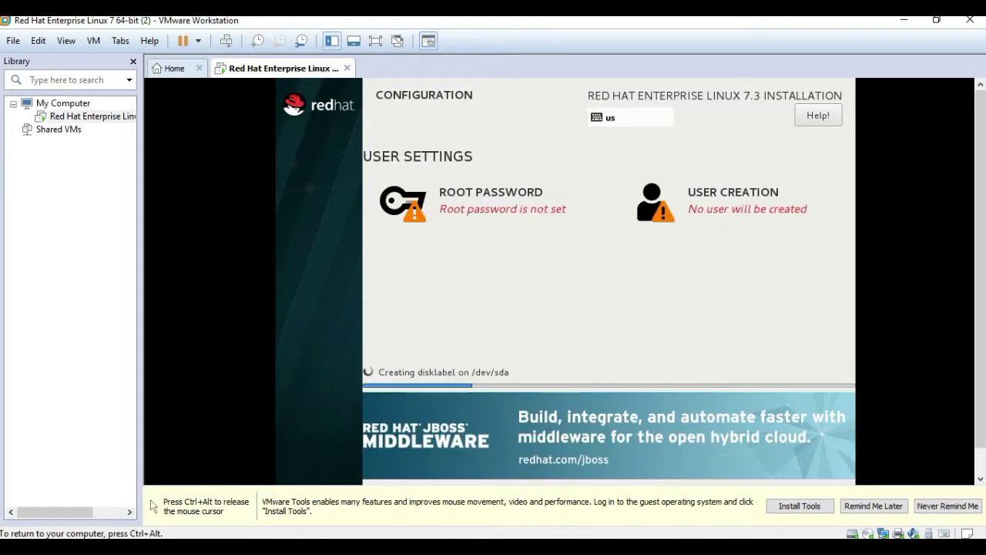
Enter and confirm the root password, accepting the weak-password warning
{"action": "left_click", "coordinate": [499, 219]}
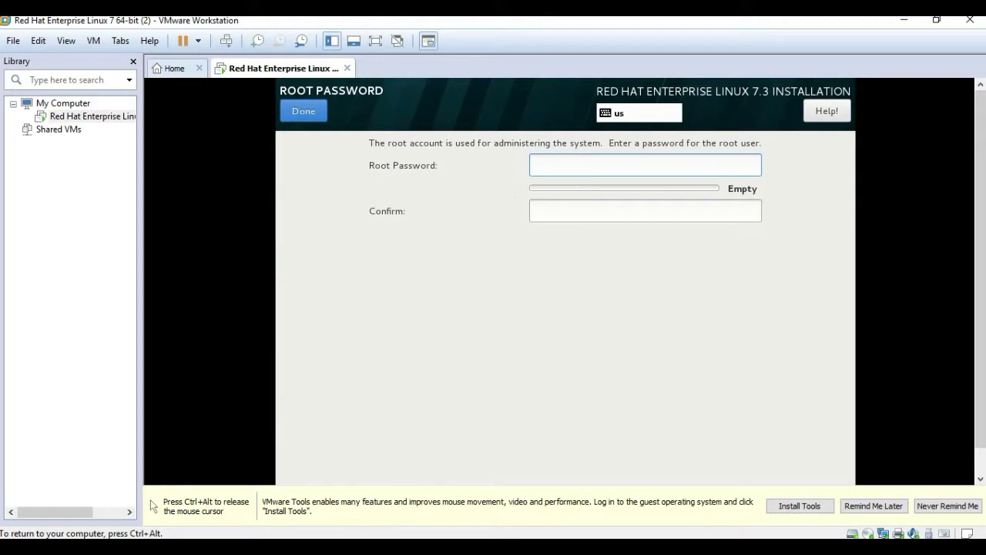
{"action": "type", "text": "red"}
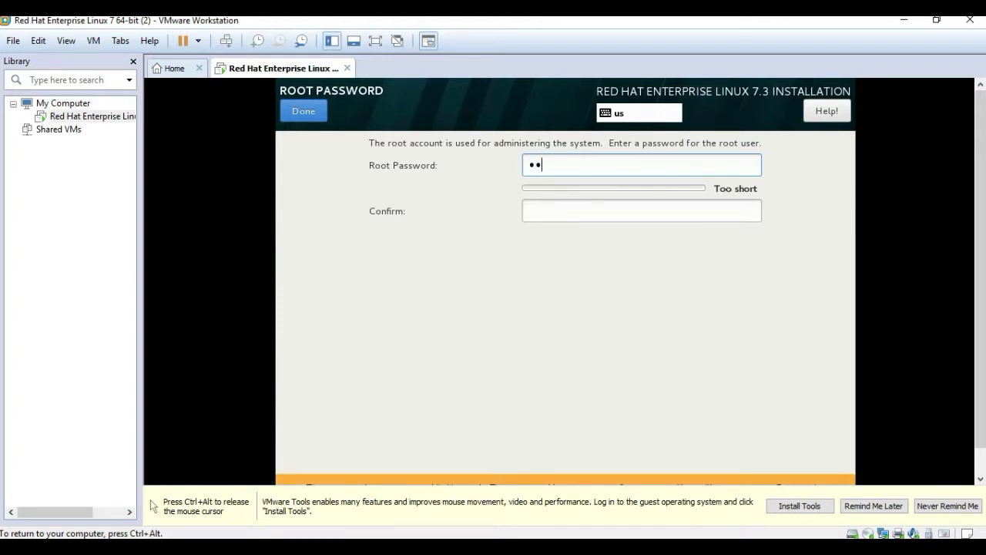
{"action": "type", "text": "hat"}
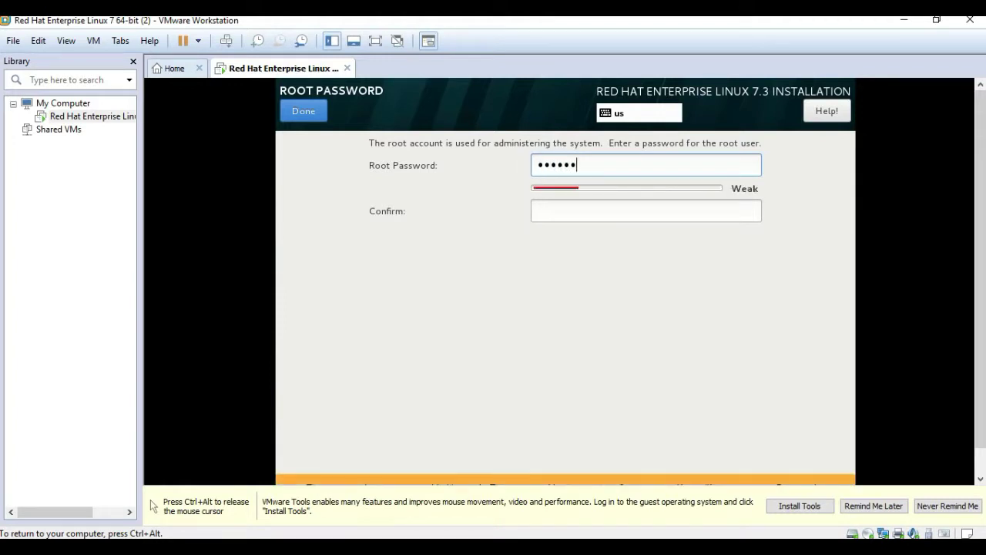
{"action": "left_click", "coordinate": [565, 205]}
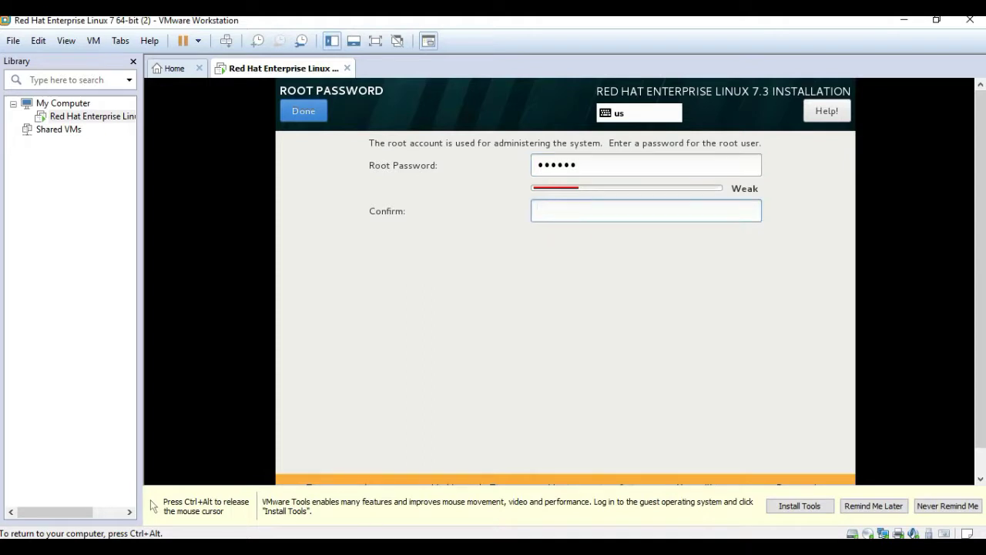
{"action": "type", "text": "redhat"}
{"action": "left_click", "coordinate": [304, 113]}
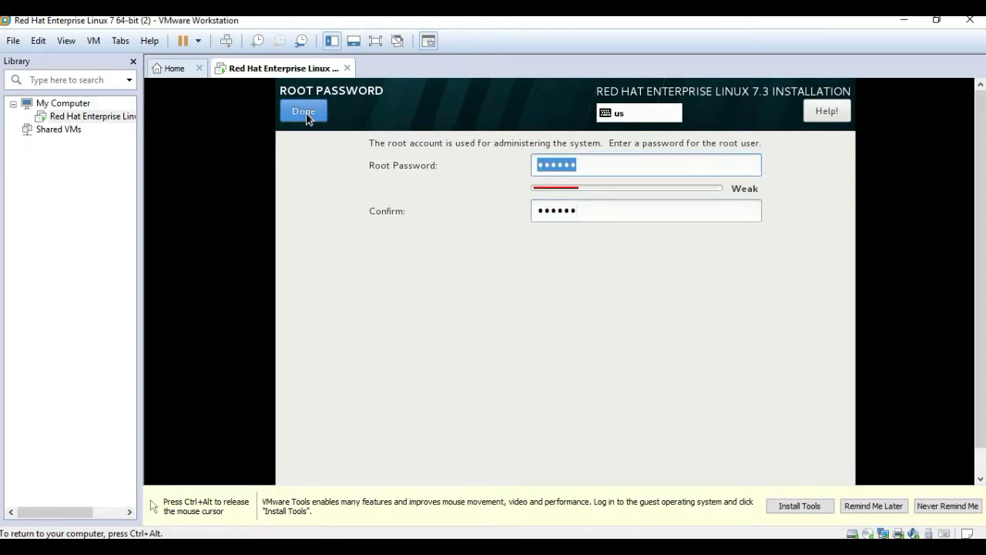
{"action": "left_click", "coordinate": [307, 114]}
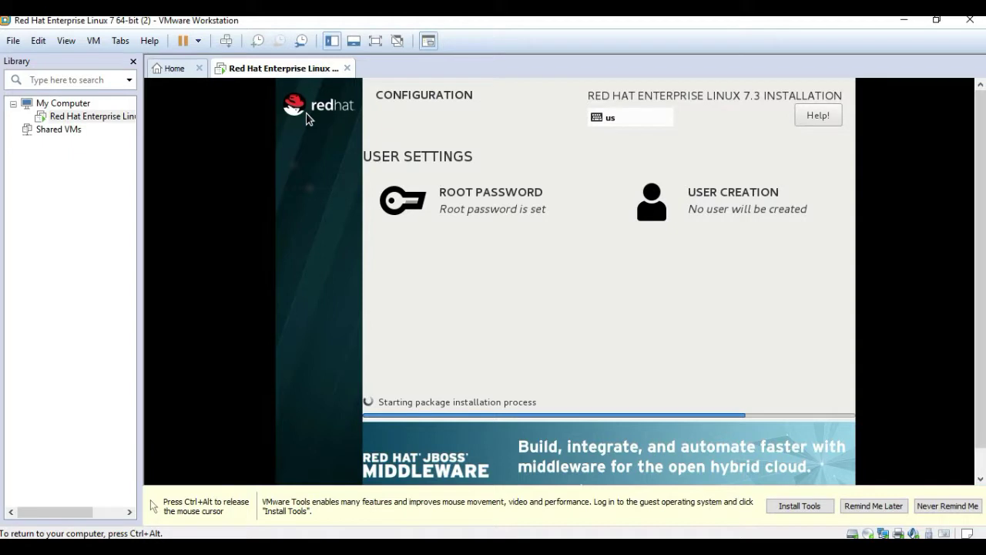
Create a user with the user's full name and a confirmed password, accepting the weak-password warning
{"action": "left_click", "coordinate": [711, 210]}
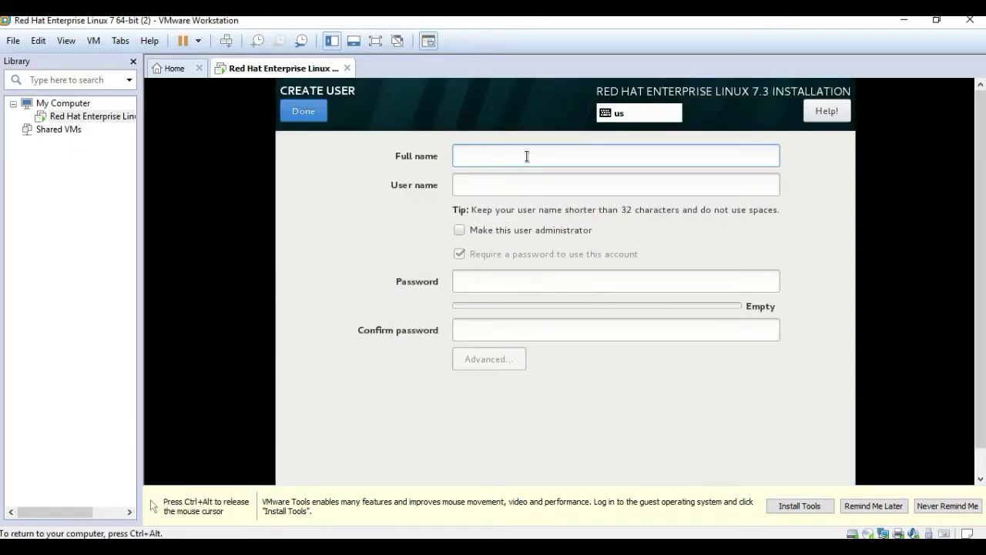
{"action": "type", "text": "arafat"}
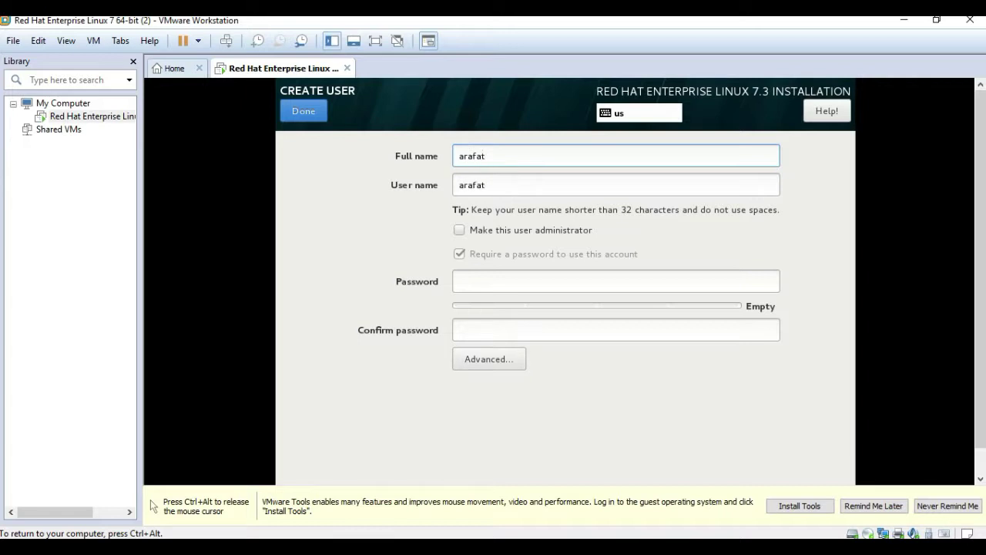
{"action": "left_click", "coordinate": [490, 282]}
{"action": "type", "text": "******"}
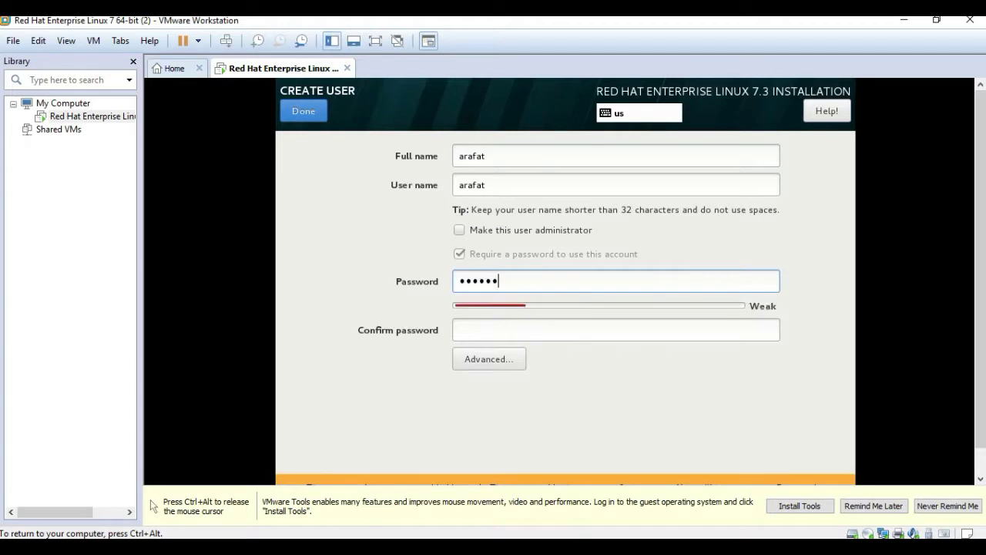
{"action": "left_click", "coordinate": [483, 333]}
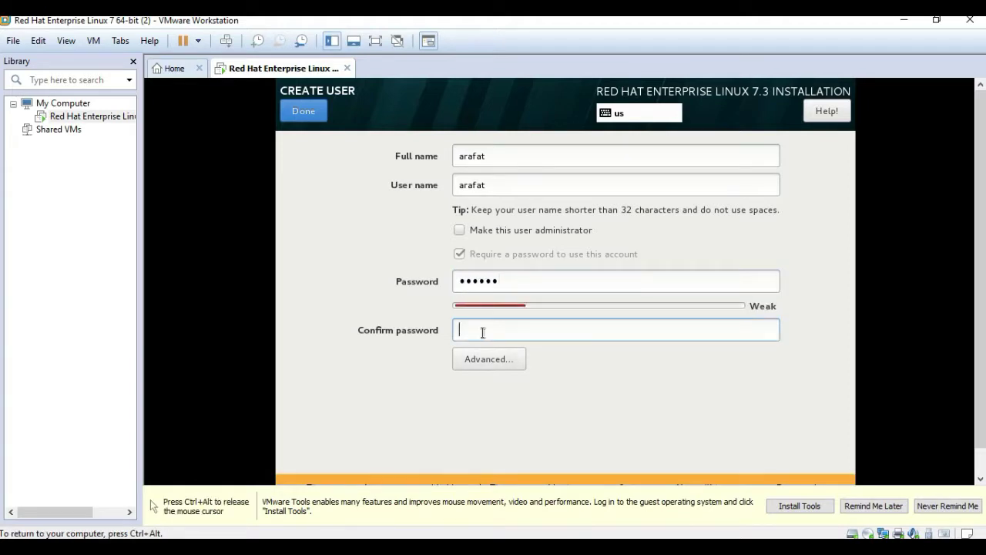
{"action": "type", "text": "******"}
{"action": "left_click", "coordinate": [306, 112]}
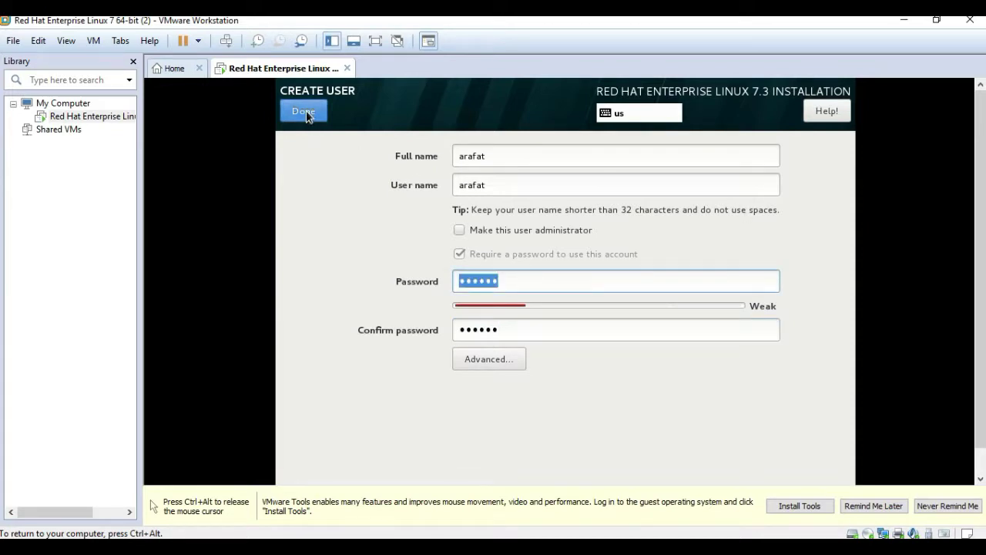
{"action": "left_click", "coordinate": [305, 112]}
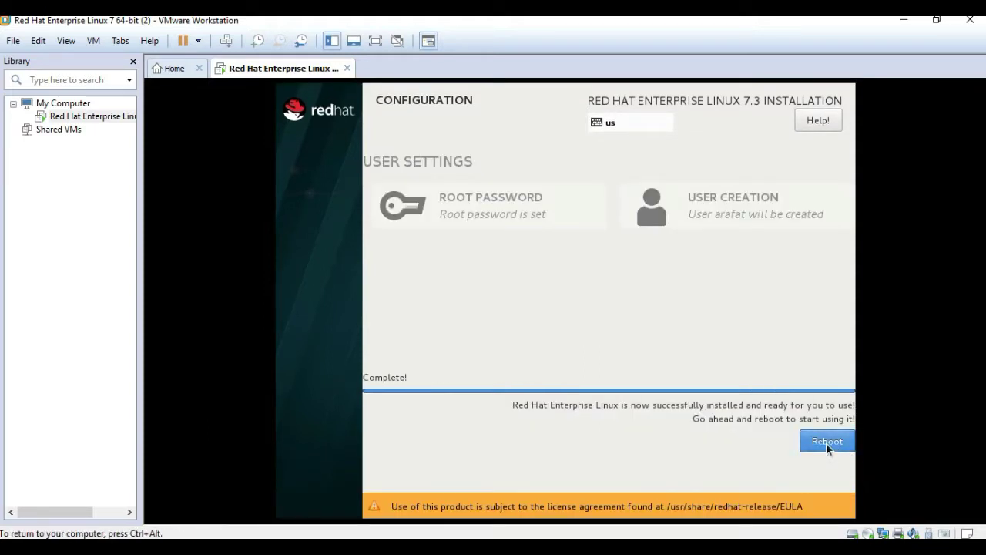
Reboot the VM once the installation reports Complete!
{"action": "left_click", "coordinate": [826, 441]}
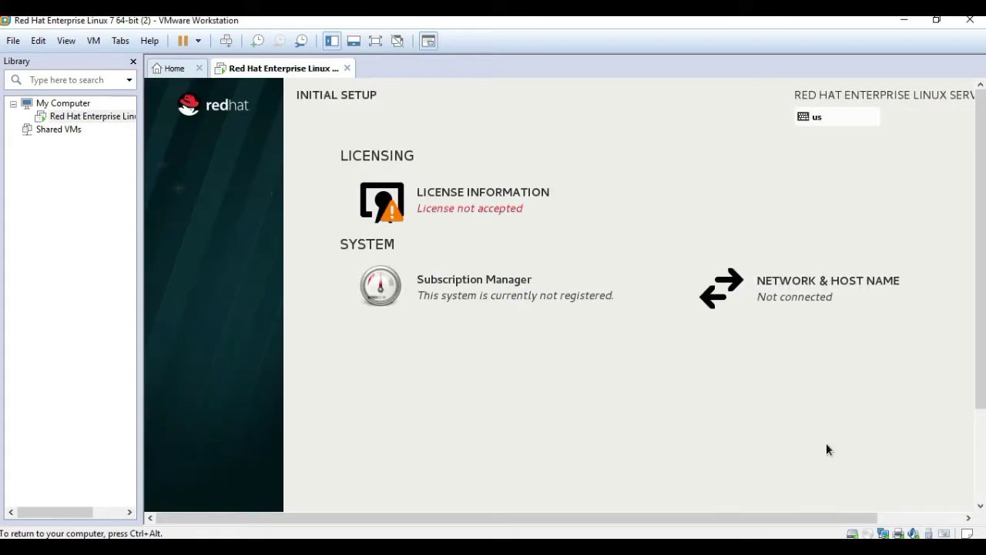
Tick 'I accept the license agreement' on the License Information page and return to Initial Setup
{"action": "left_click", "coordinate": [471, 206]}
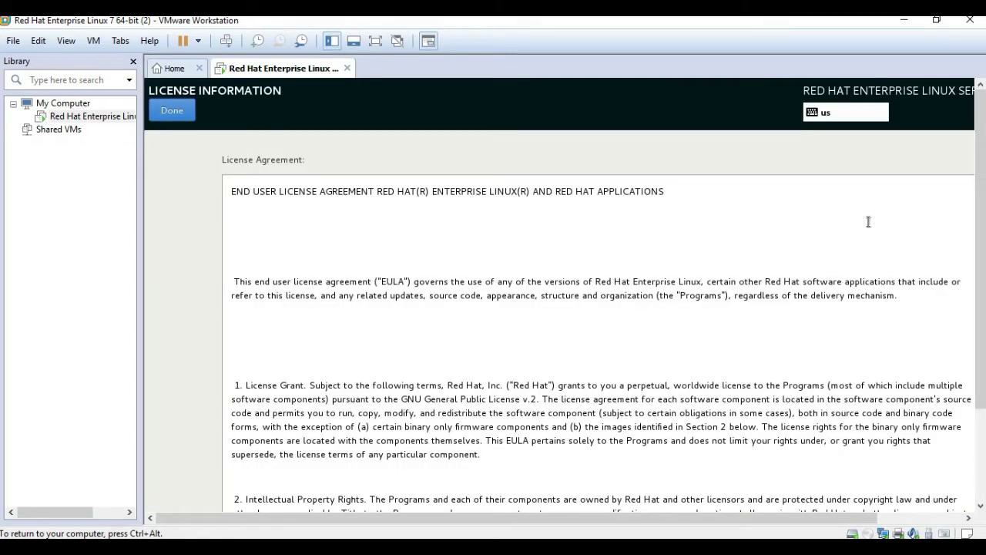
{"action": "left_click_drag", "start_coordinate": [981, 173], "coordinate": [977, 272]}
{"action": "left_click", "coordinate": [454, 316]}
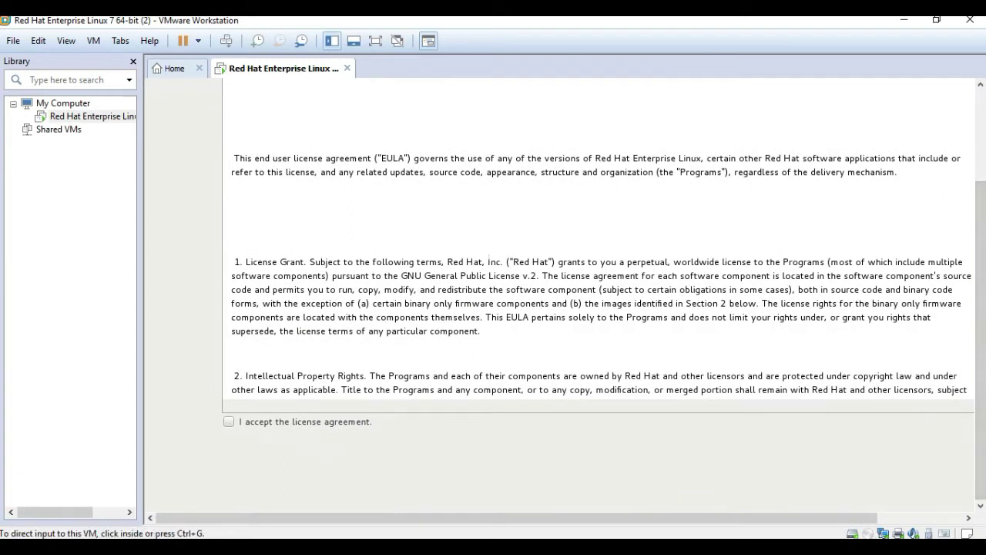
{"action": "left_click", "coordinate": [227, 427]}
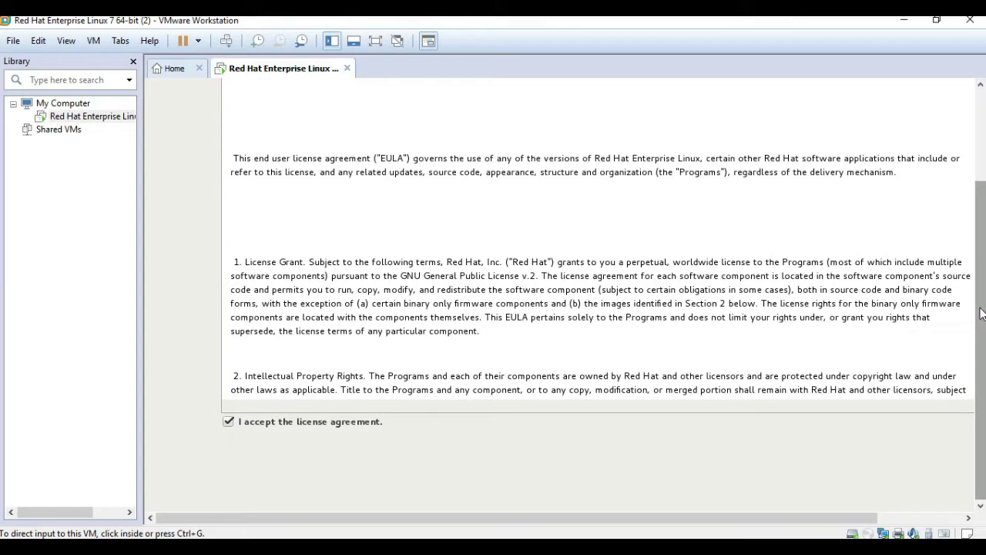
{"action": "scroll", "coordinate": [980, 312], "scroll_direction": "up", "scroll_amount": 5}
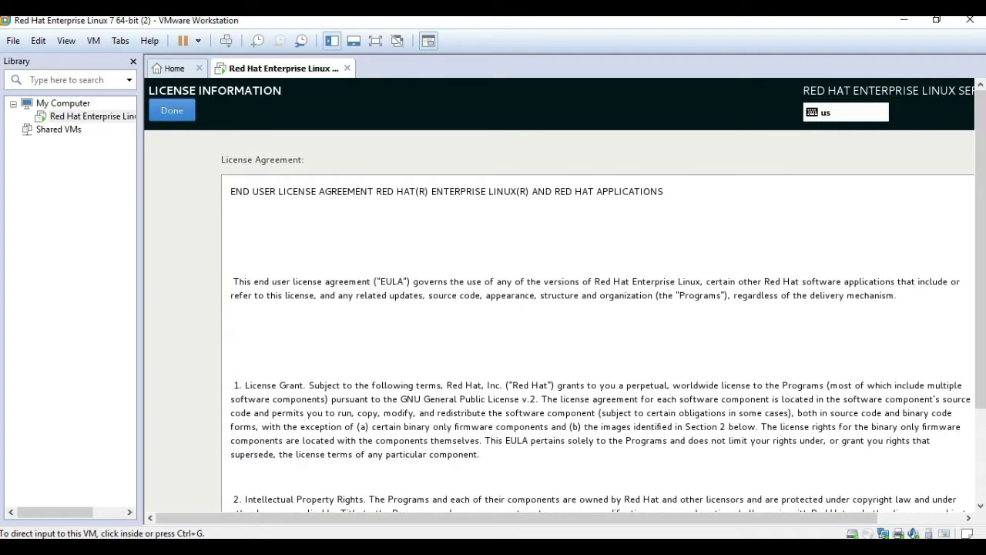
{"action": "left_click", "coordinate": [169, 110]}
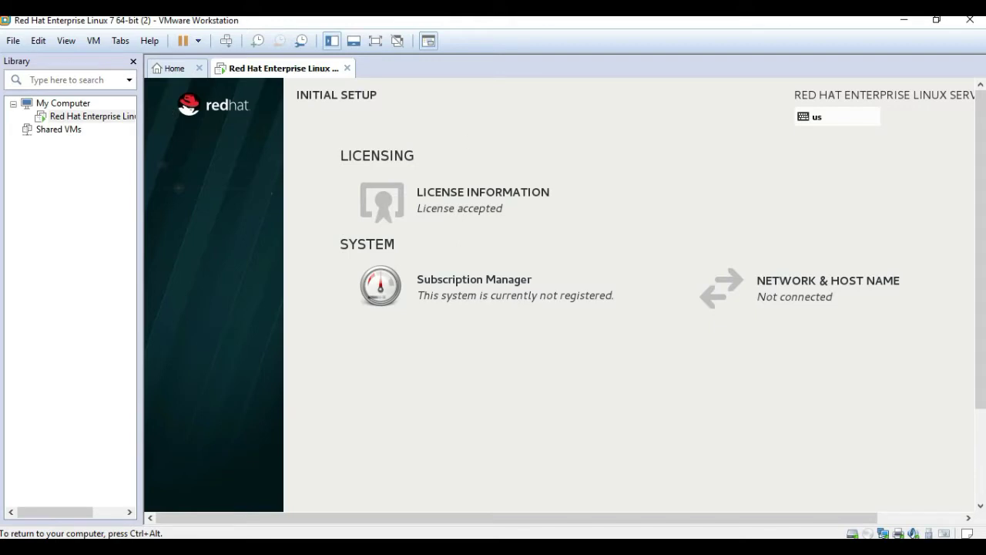
{"action": "left_click", "coordinate": [778, 289]}
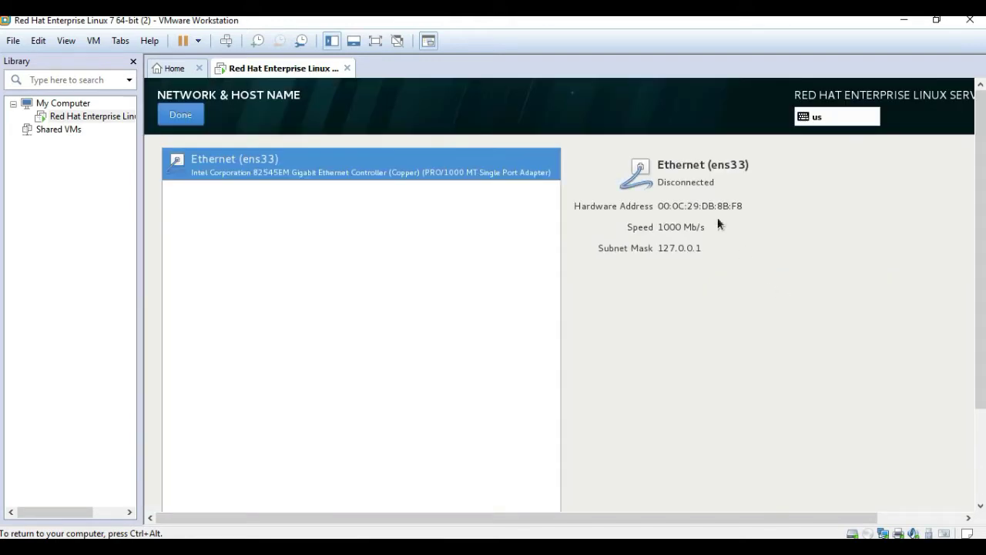
Leave Network & Host Name unchanged and finish the initial configuration
{"action": "left_click", "coordinate": [183, 117]}
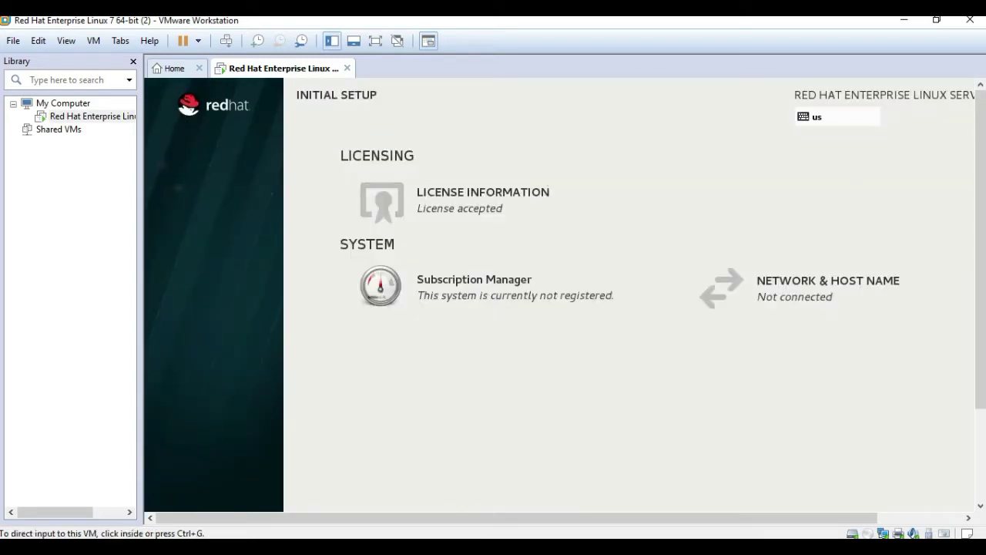
{"action": "left_click_drag", "start_coordinate": [981, 159], "coordinate": [978, 312]}
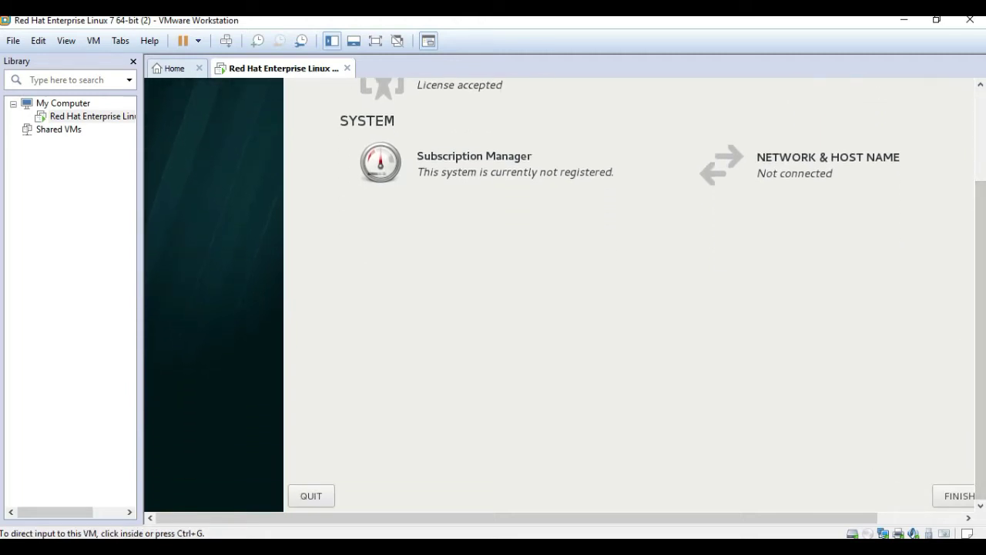
{"action": "left_click", "coordinate": [968, 517]}
{"action": "left_click_drag", "start_coordinate": [968, 520], "coordinate": [968, 520]}
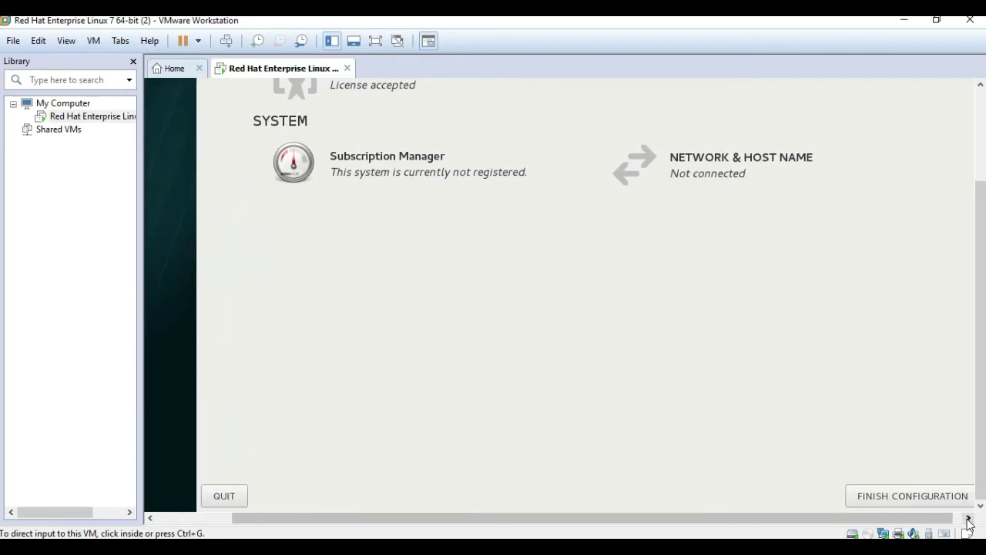
{"action": "left_click", "coordinate": [922, 498]}
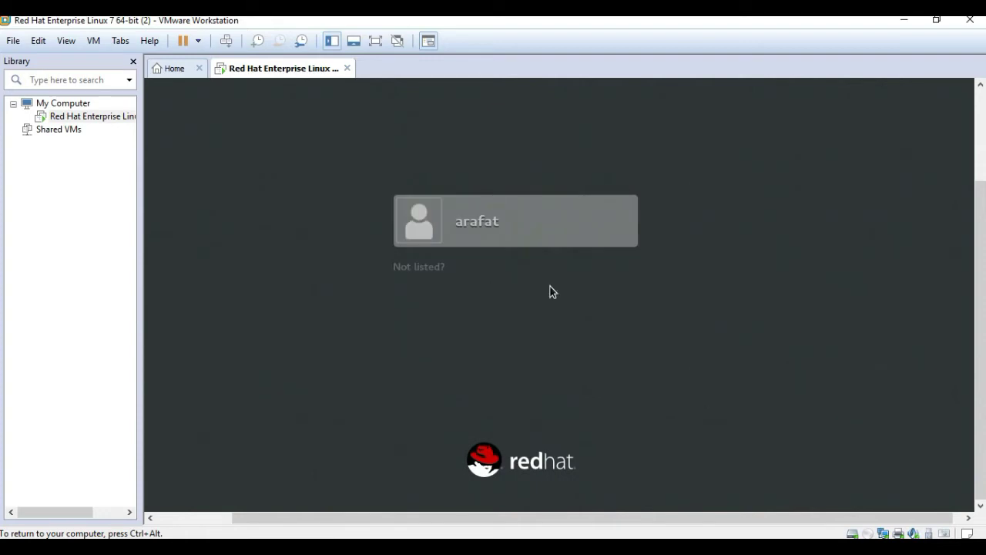
Sign in as the newly created user with that account's password
{"action": "left_click", "coordinate": [474, 226]}
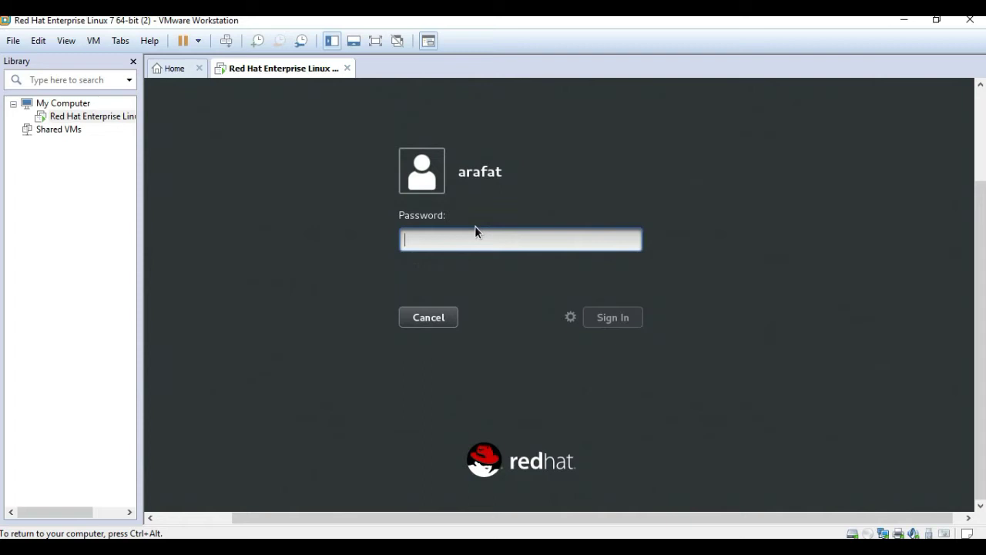
{"action": "type", "text": "re"}
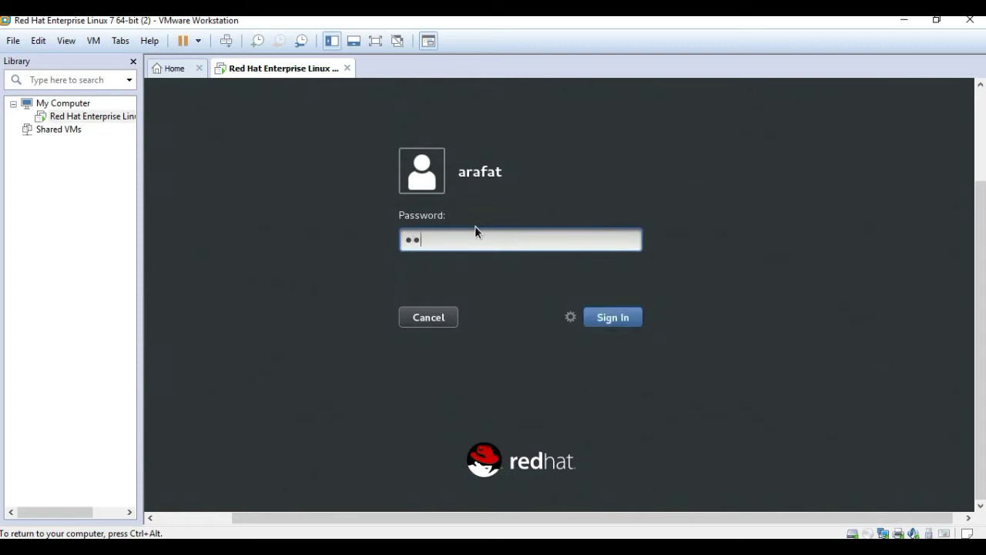
{"action": "type", "text": "dhat"}
{"action": "key", "text": "Return"}
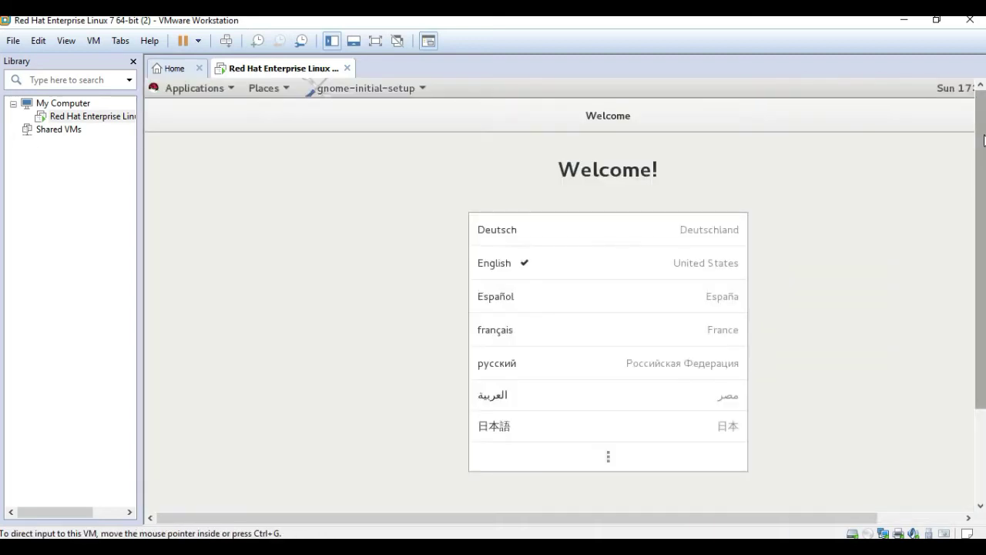
Launch GNOME Terminal from the Applications menu and run the ls command in it
{"action": "left_click", "coordinate": [216, 91]}
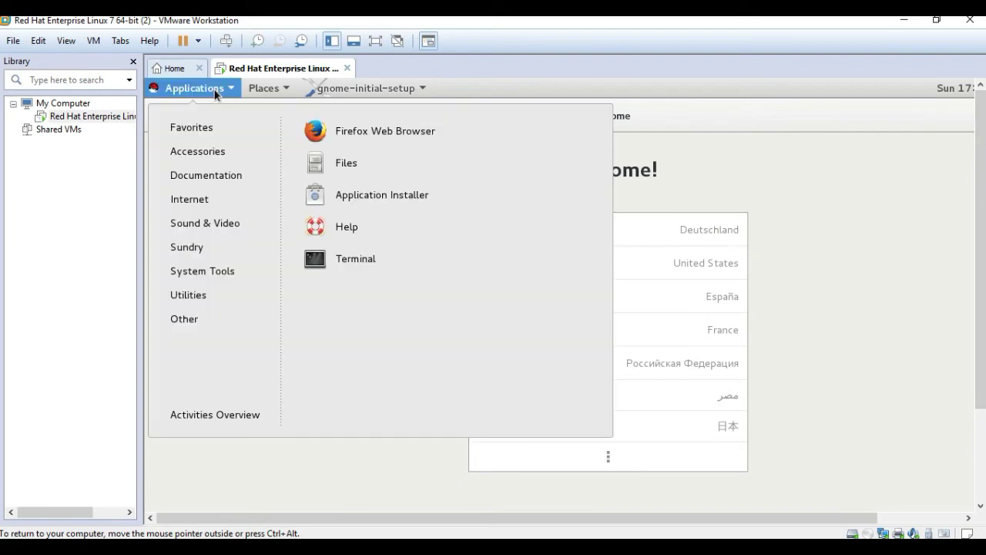
{"action": "left_click", "coordinate": [355, 259]}
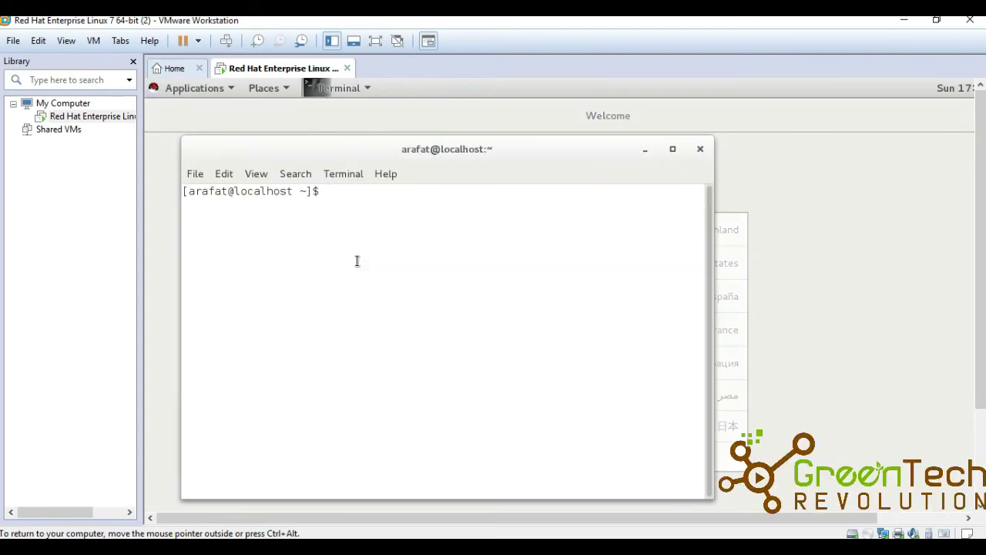
{"action": "type", "text": "ls"}
{"action": "key", "text": "Return"}
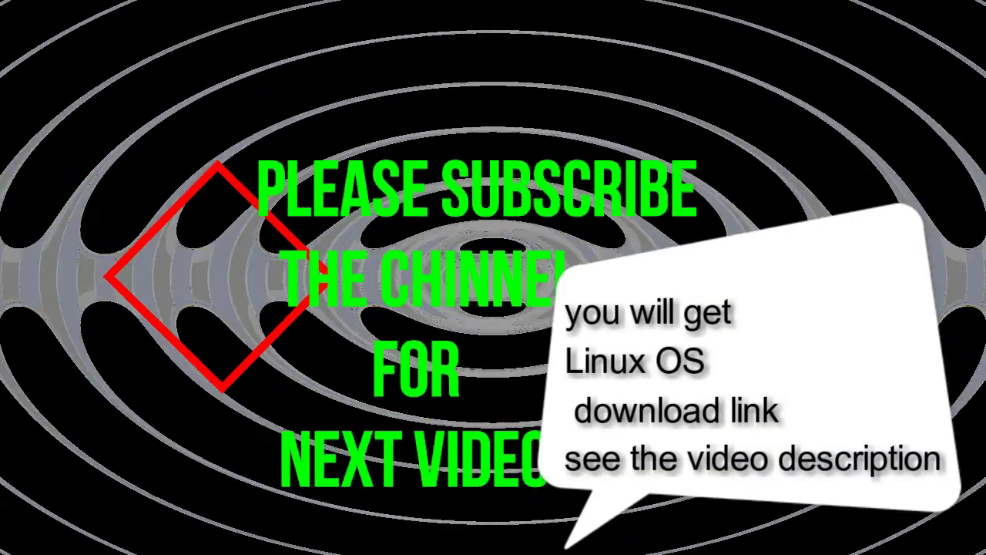